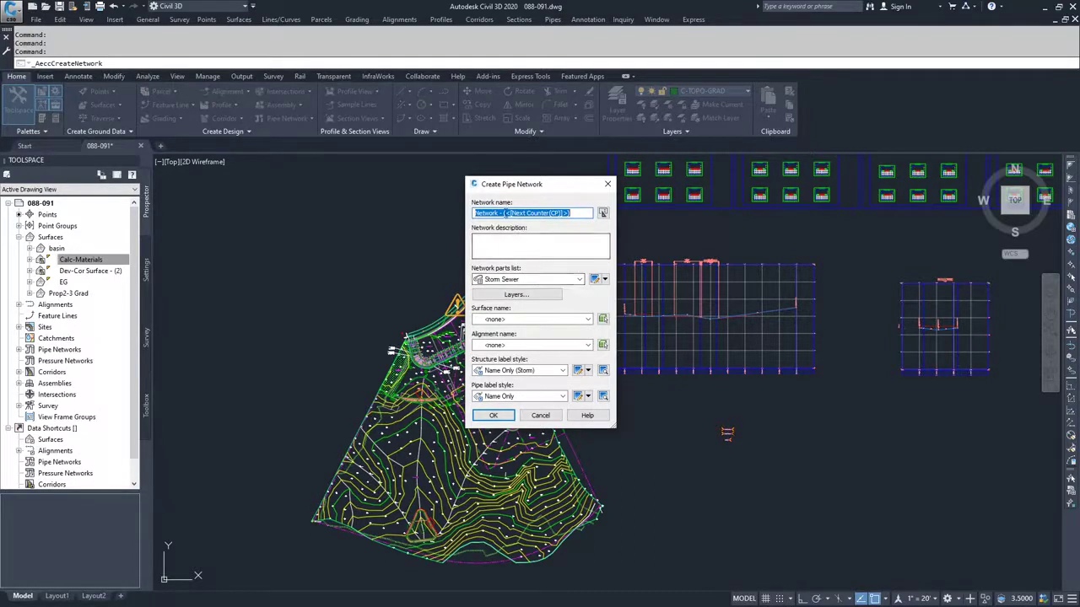
Step: Change the network name's prefix to "Dev -Storm Sewer", keeping the counter, and choose the Storm Sewer parts list
{"action": "double_click", "coordinate": [499, 213]}
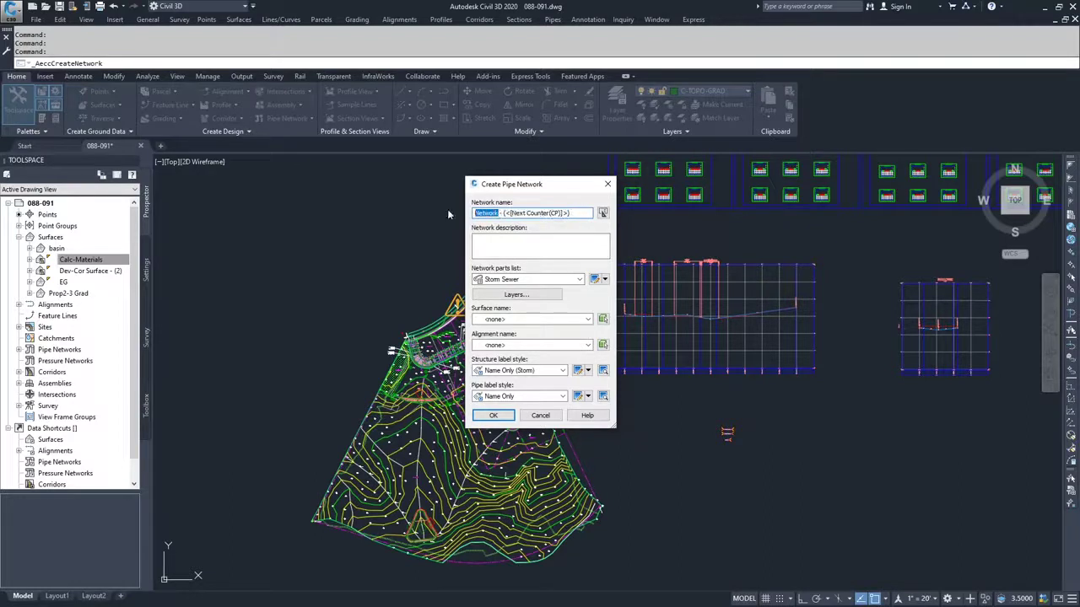
{"action": "type", "text": "Storm Sewer"}
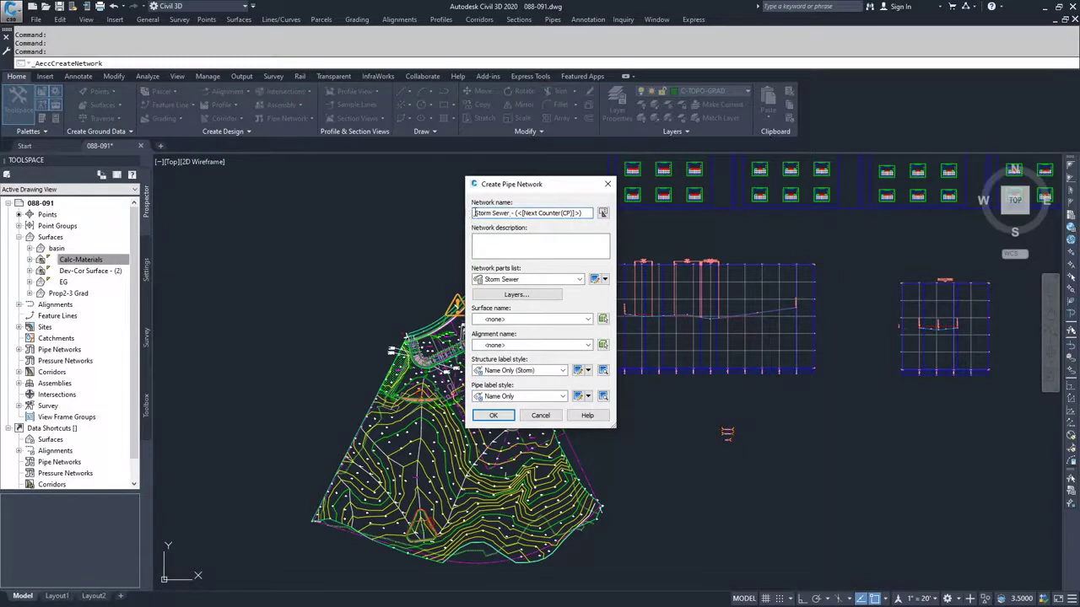
{"action": "type", "text": "Dev"}
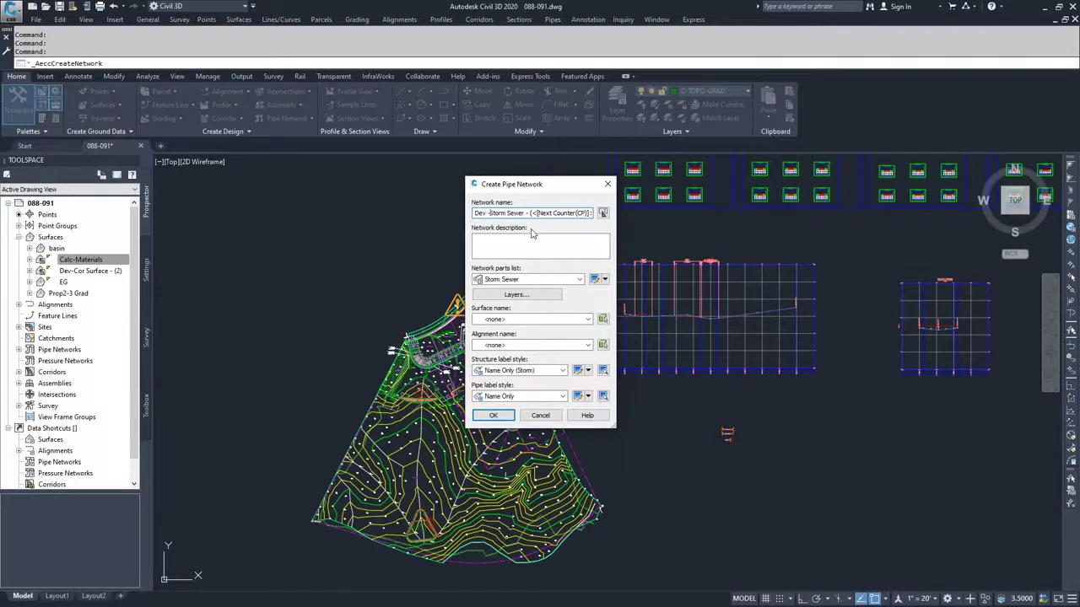
{"action": "left_click", "coordinate": [550, 283]}
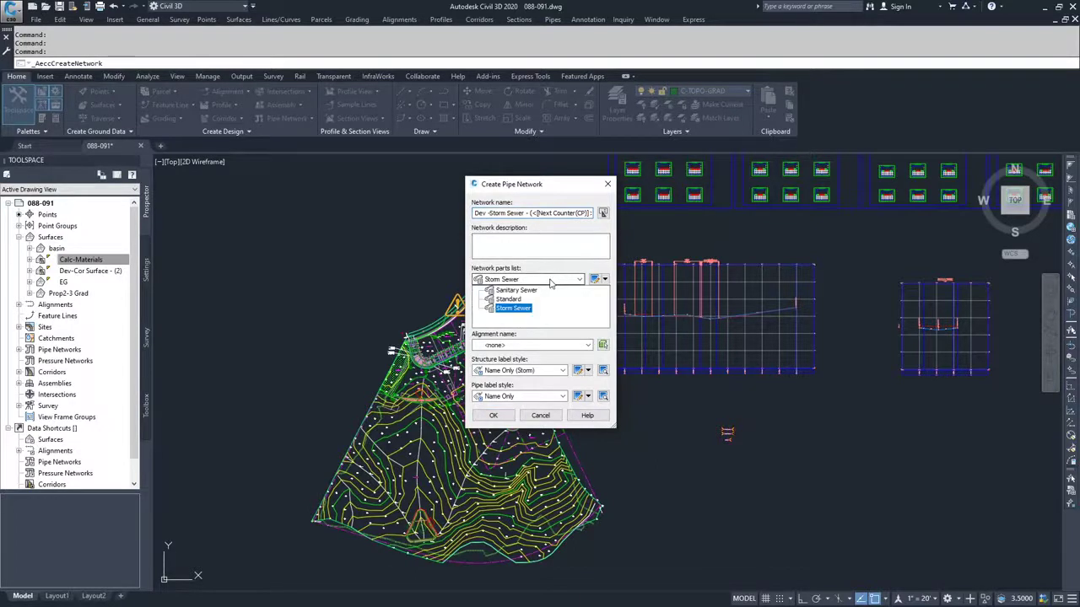
{"action": "left_click", "coordinate": [513, 308]}
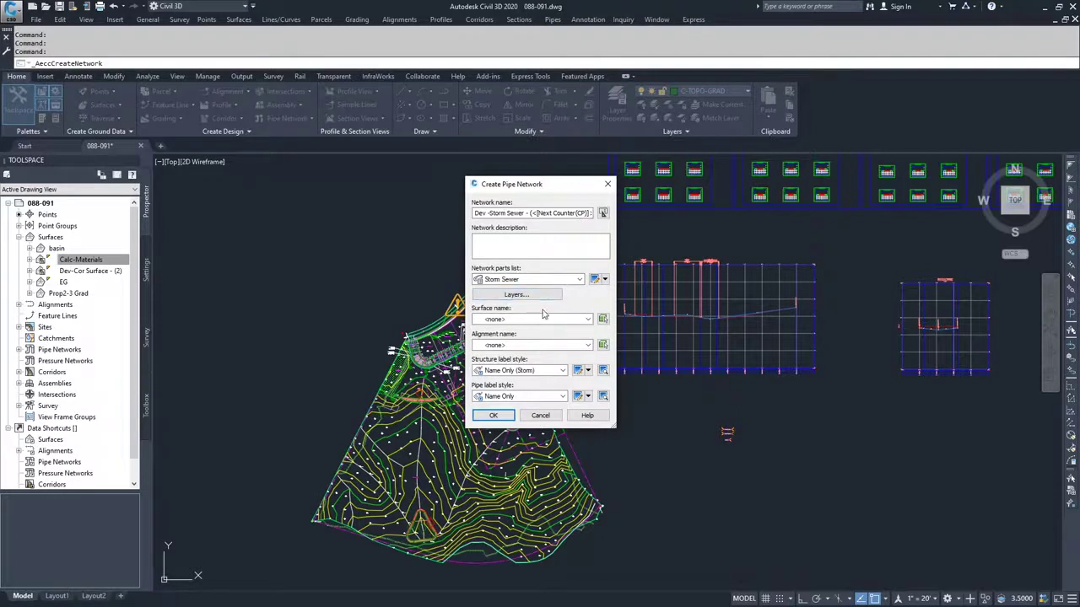
Step: Accept the default pipe network layers and set the reference surface to EG, keeping the alignment at <none>
{"action": "left_click", "coordinate": [527, 297]}
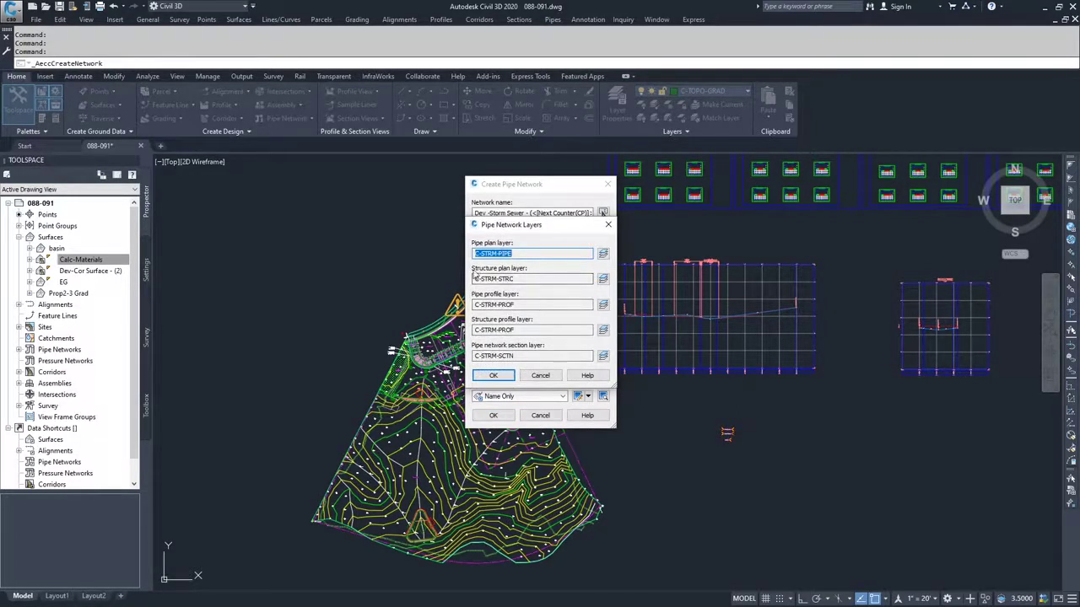
{"action": "left_click", "coordinate": [493, 376]}
{"action": "left_click", "coordinate": [556, 320]}
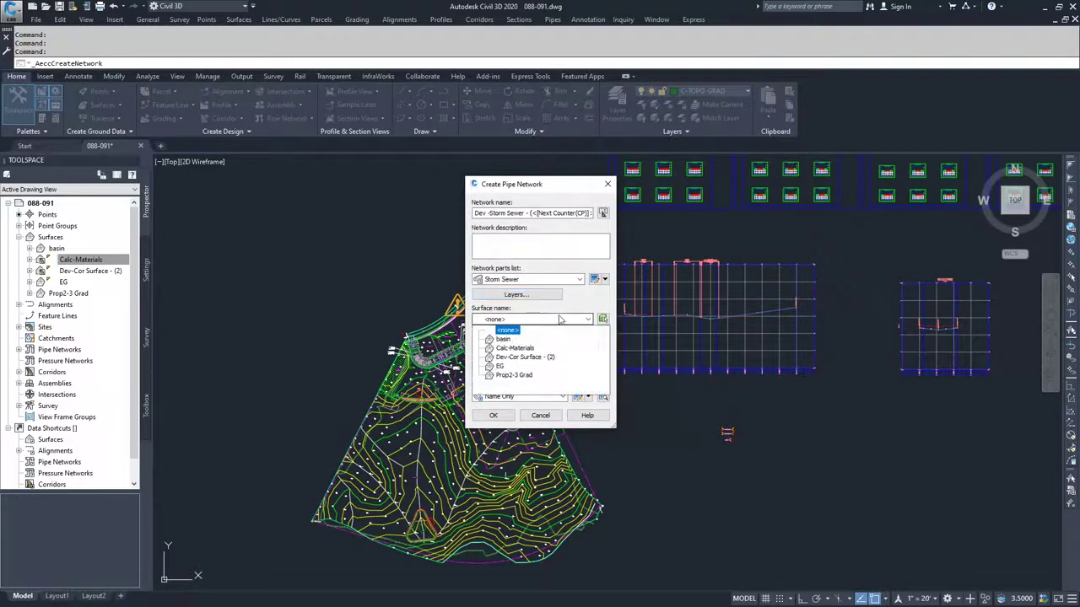
{"action": "left_click", "coordinate": [545, 320]}
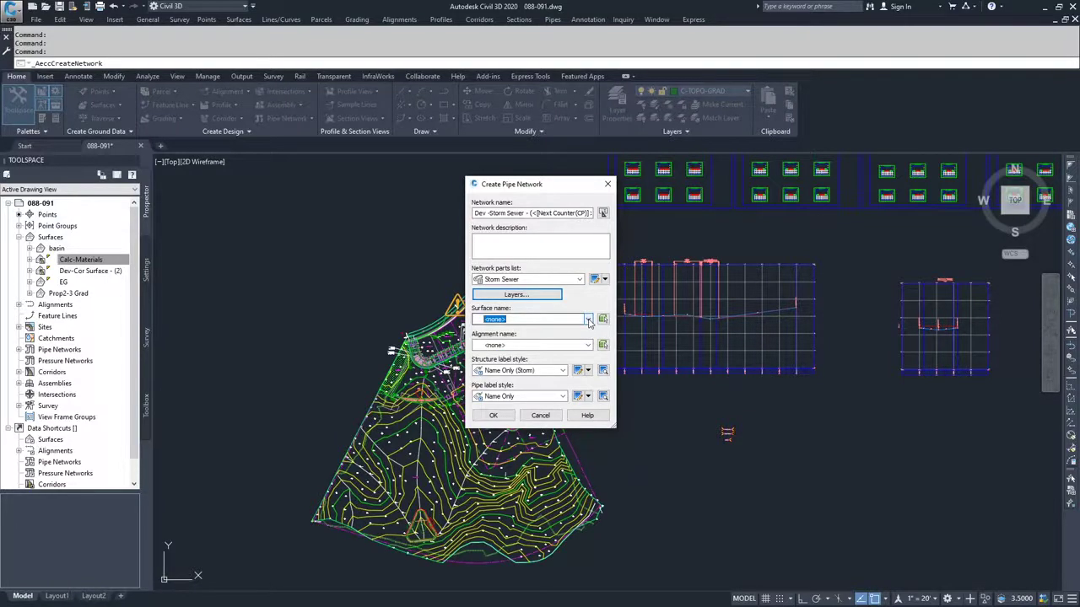
{"action": "left_click", "coordinate": [588, 320]}
{"action": "left_click", "coordinate": [504, 380]}
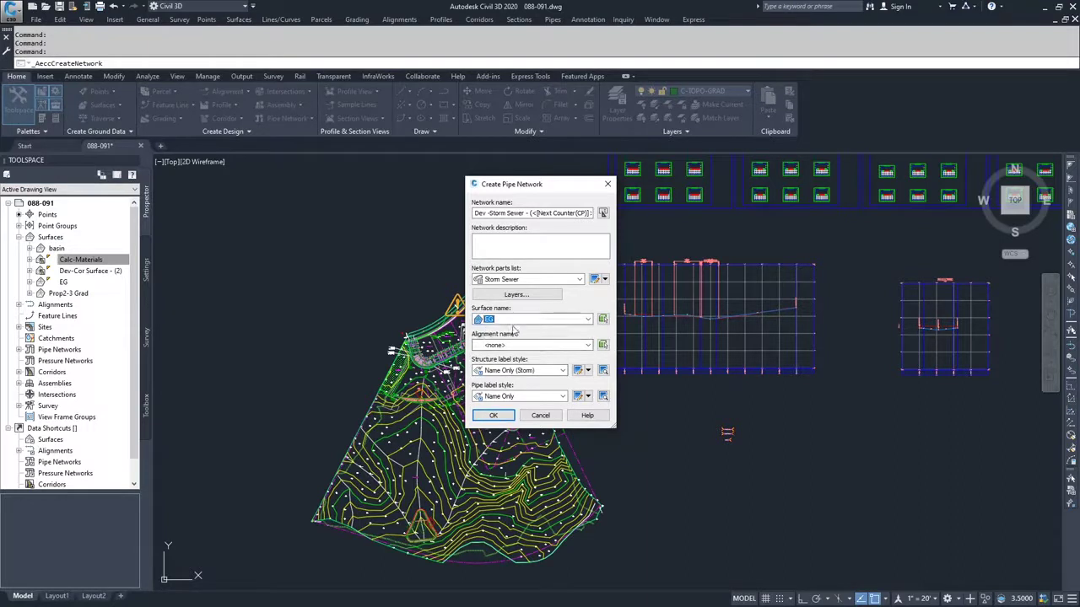
{"action": "left_click", "coordinate": [552, 347]}
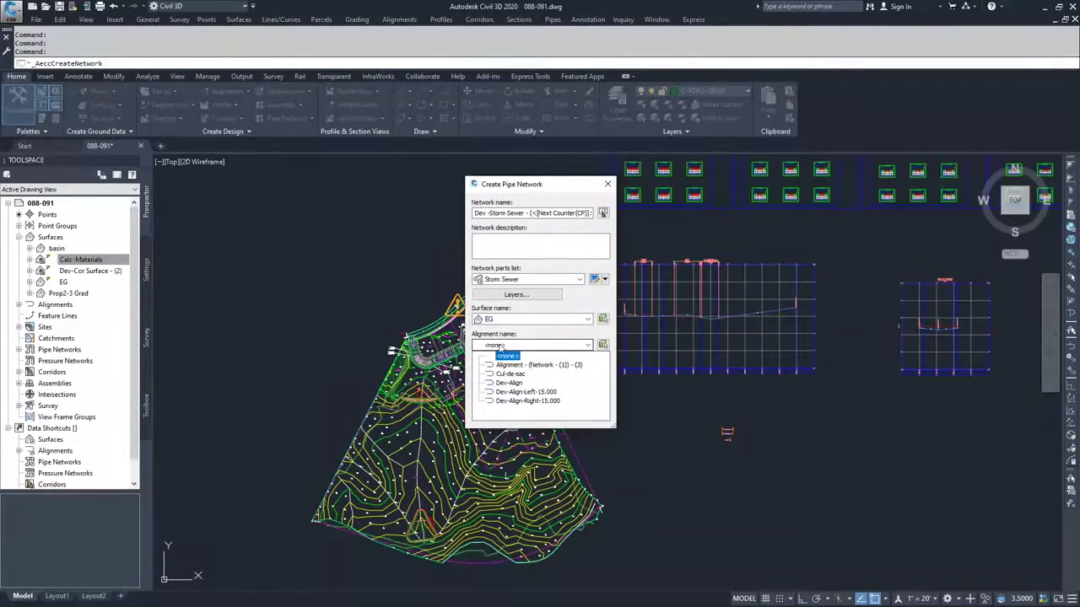
{"action": "left_click", "coordinate": [541, 352]}
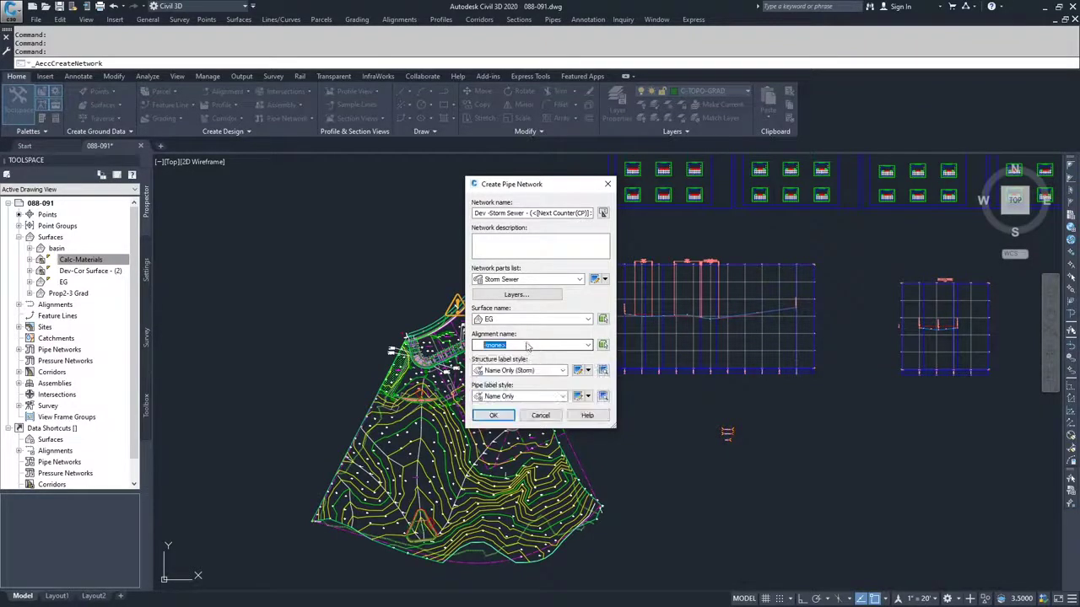
Step: Set both the structure and pipe label styles to <none> and create the pipe network
{"action": "left_click_drag", "start_coordinate": [541, 187], "coordinate": [706, 176]}
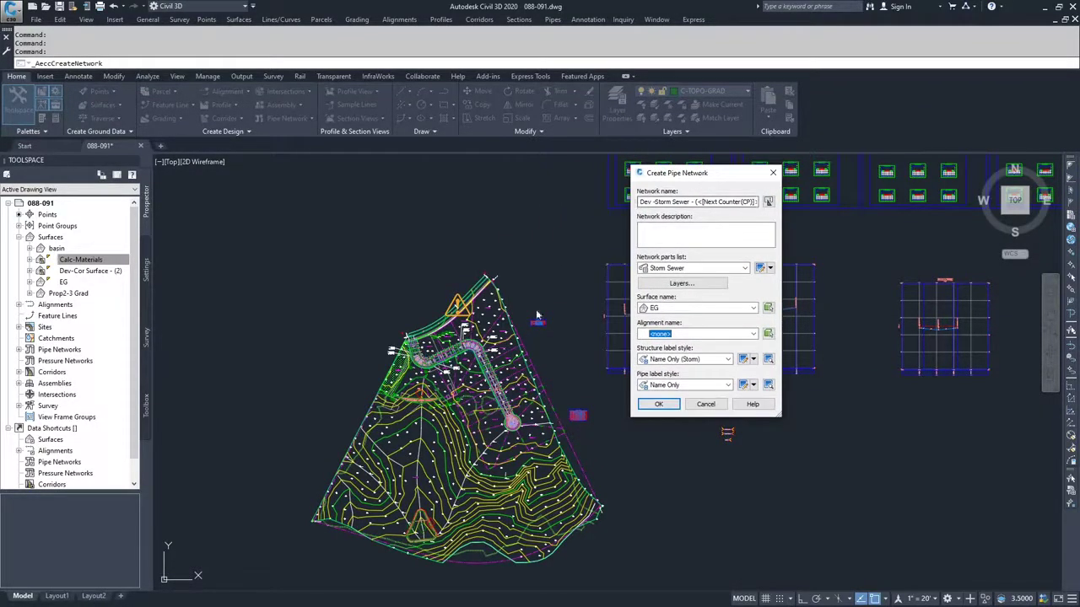
{"action": "left_click", "coordinate": [706, 360]}
{"action": "left_click", "coordinate": [706, 361]}
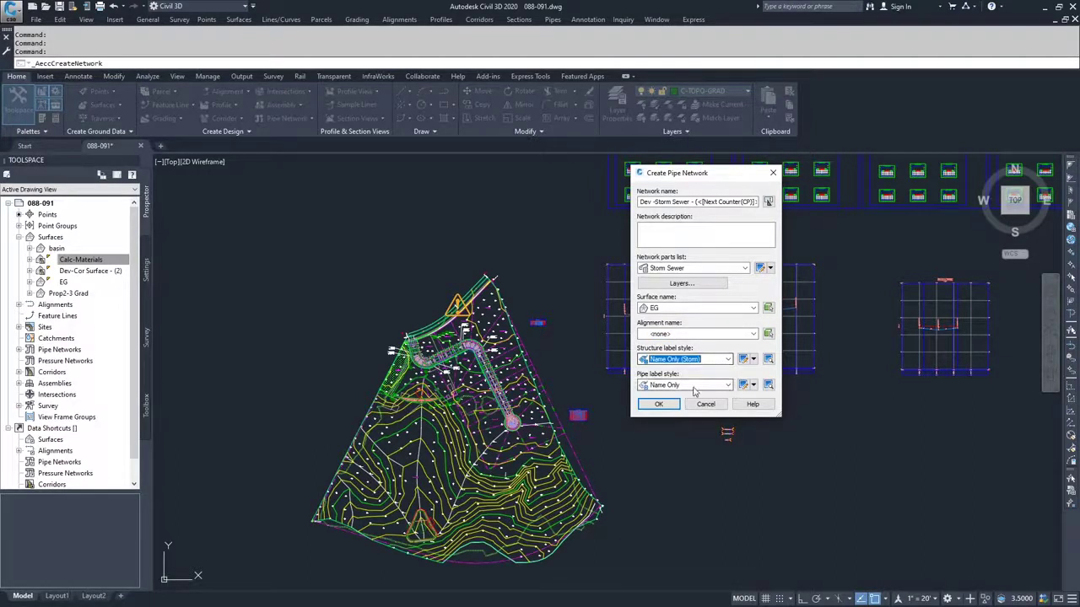
{"action": "left_click", "coordinate": [708, 361]}
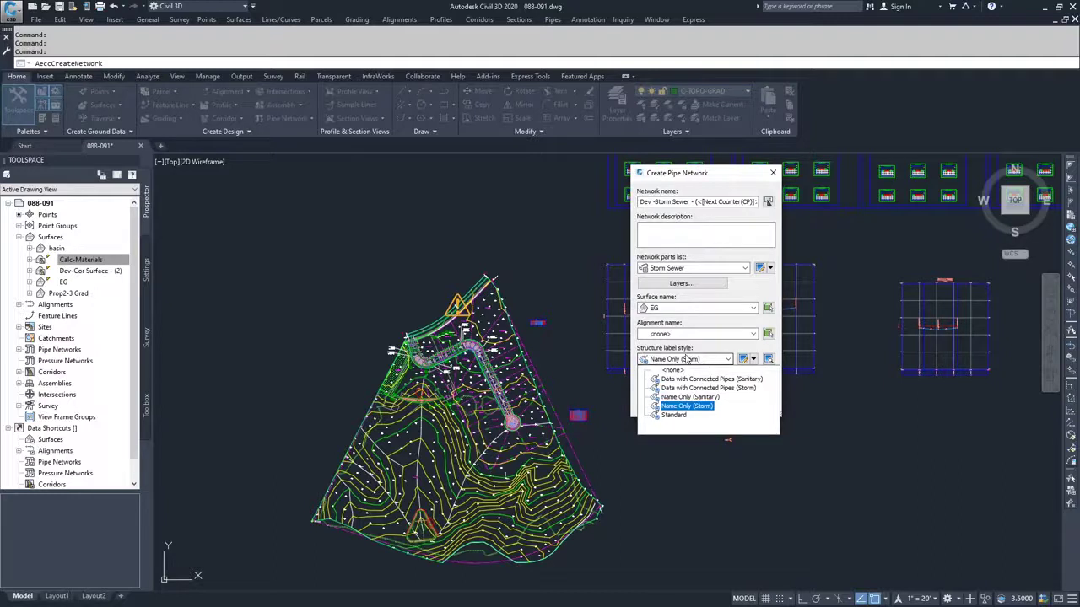
{"action": "left_click", "coordinate": [683, 360]}
{"action": "left_click", "coordinate": [715, 386]}
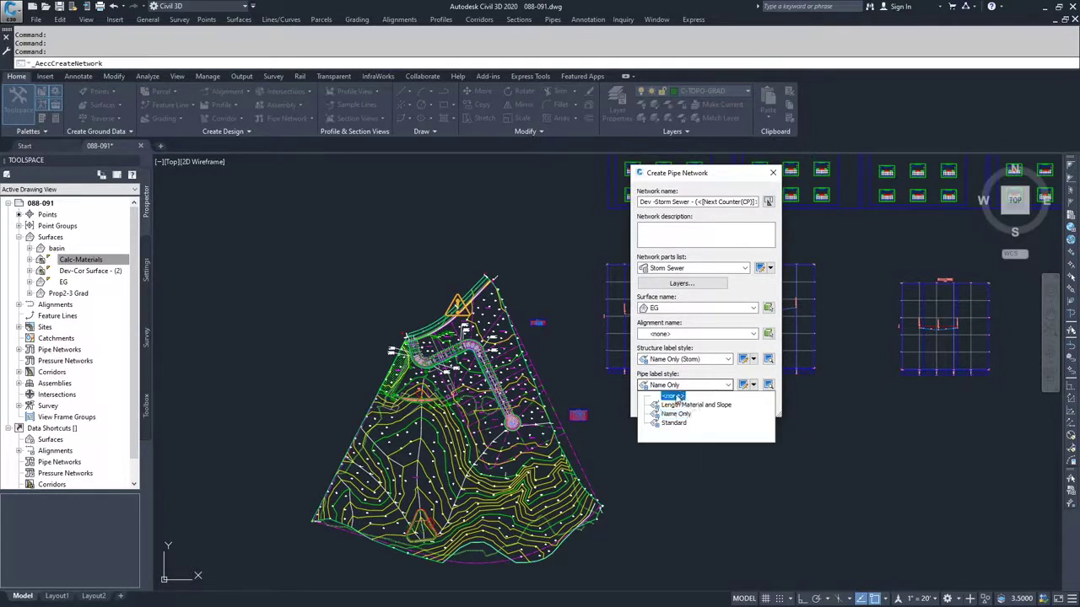
{"action": "left_click", "coordinate": [667, 394]}
{"action": "left_click", "coordinate": [700, 360]}
{"action": "left_click", "coordinate": [658, 371]}
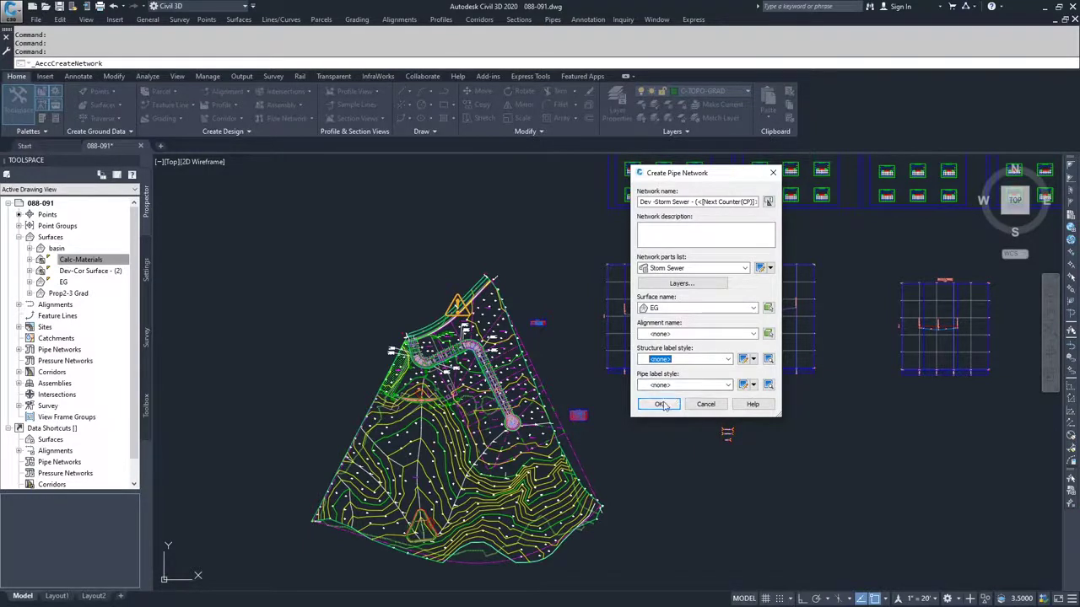
{"action": "left_click", "coordinate": [658, 404]}
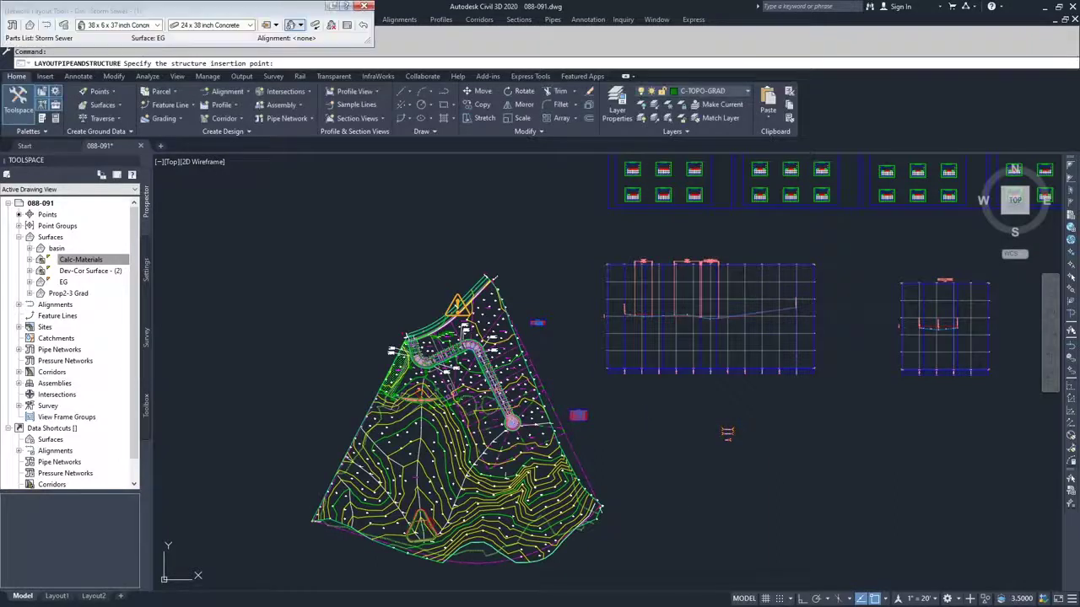
Step: Review the new network's properties, covering its general information, layout settings, profile, section and statistics, and close them without changes
{"action": "mouse_move", "coordinate": [112, 8]}
{"action": "left_mouse_down"}
{"action": "mouse_move", "coordinate": [610, 301]}
{"action": "mouse_move", "coordinate": [737, 404]}
{"action": "mouse_move", "coordinate": [785, 397]}
{"action": "left_mouse_up"}
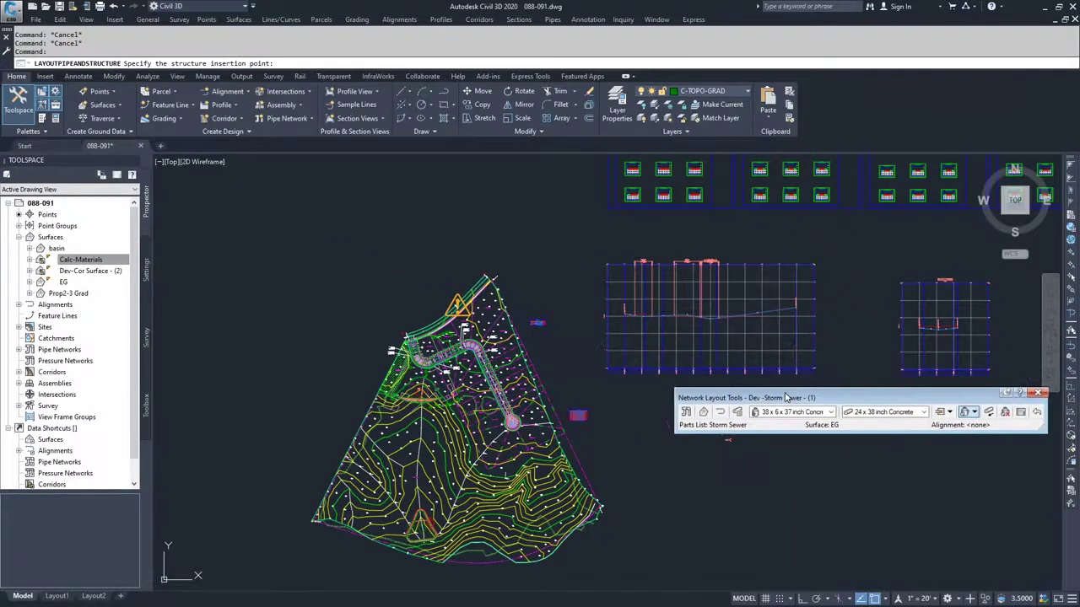
{"action": "left_click", "coordinate": [685, 413]}
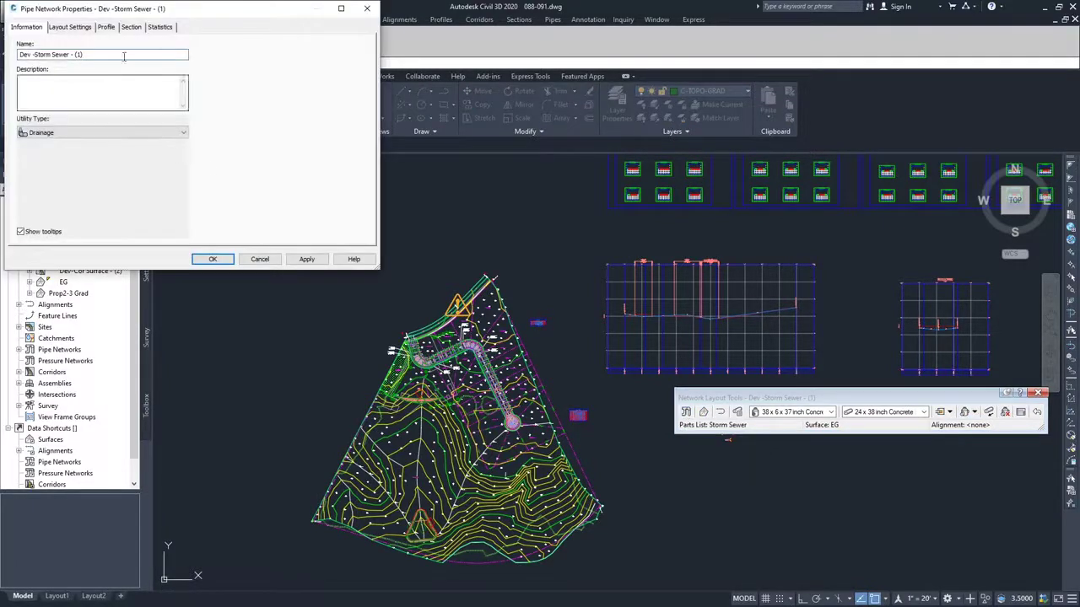
{"action": "left_click_drag", "start_coordinate": [118, 9], "coordinate": [464, 140]}
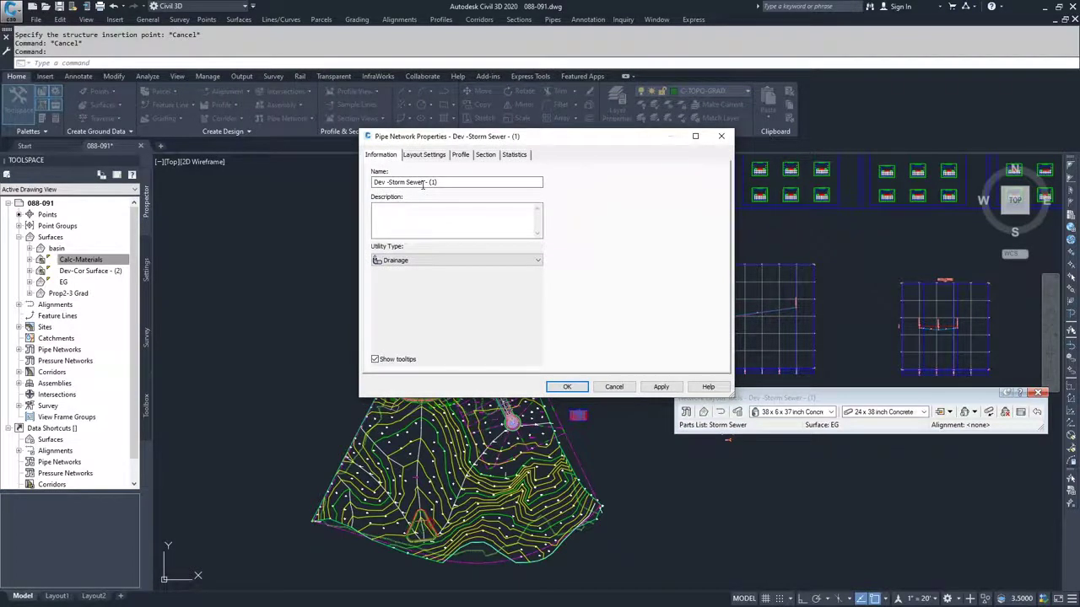
{"action": "left_click", "coordinate": [433, 156]}
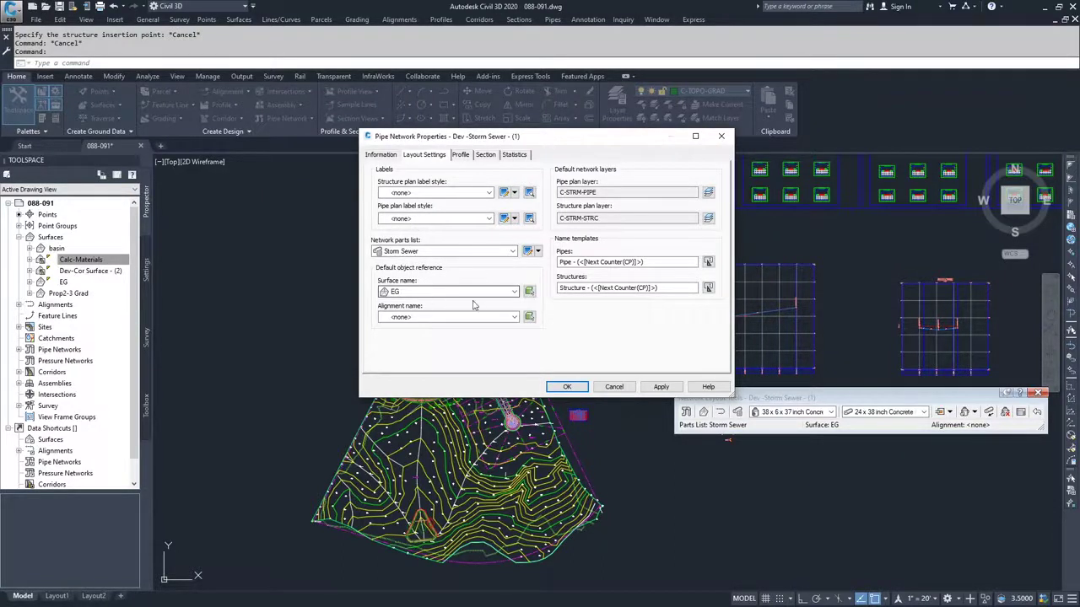
{"action": "left_click", "coordinate": [462, 155]}
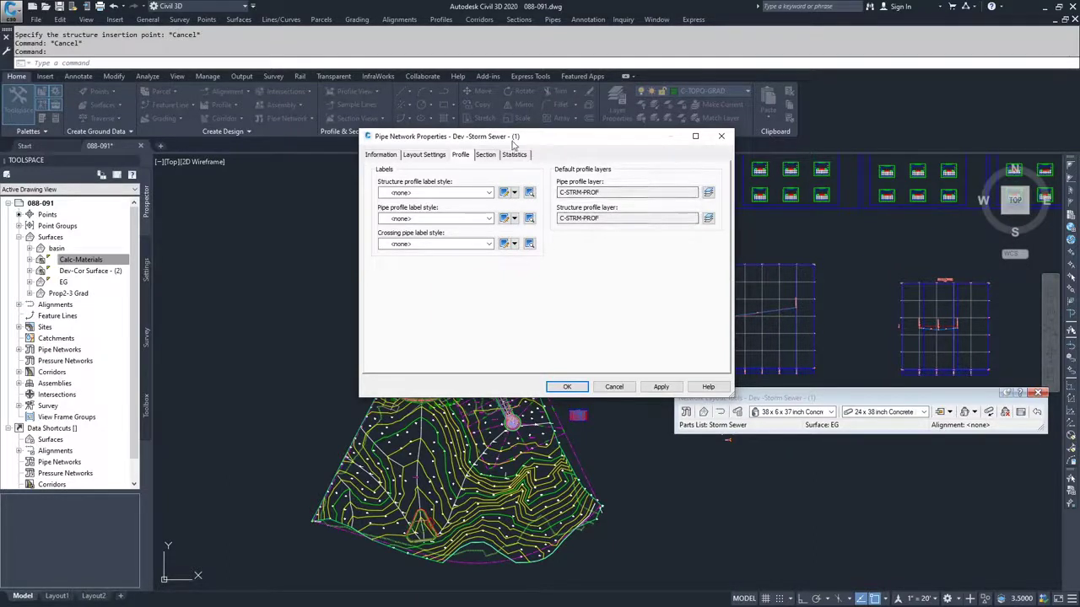
{"action": "left_click_drag", "start_coordinate": [513, 144], "coordinate": [317, 132]}
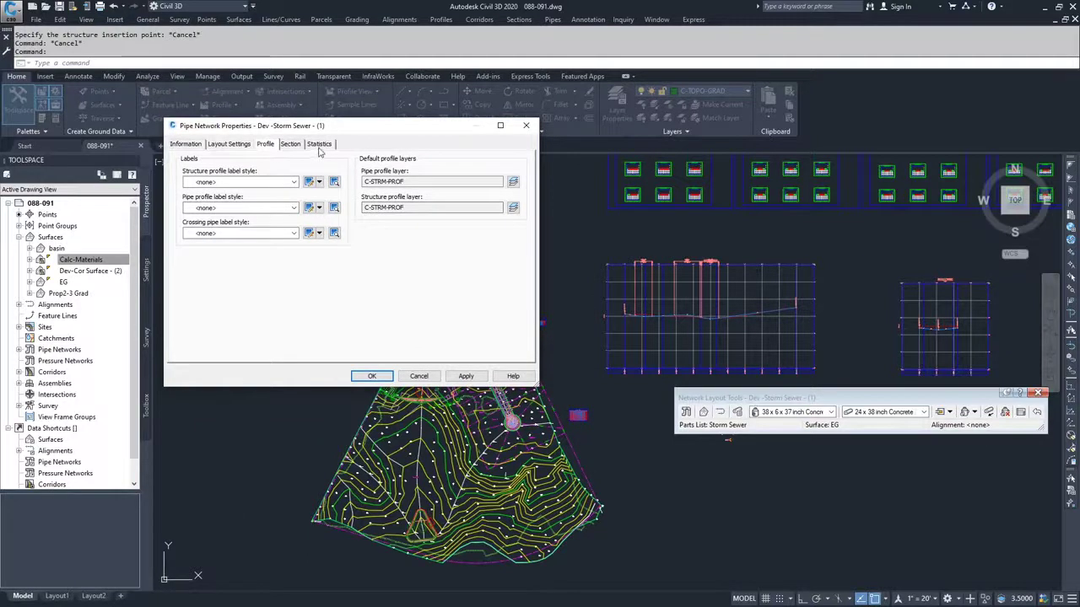
{"action": "left_click", "coordinate": [291, 145]}
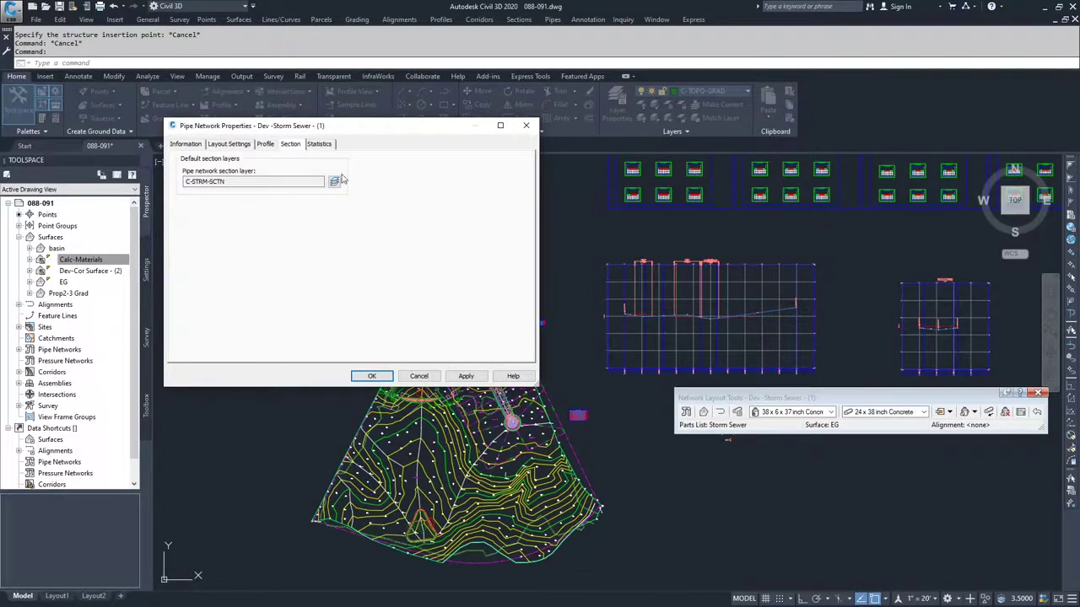
{"action": "left_click", "coordinate": [329, 144]}
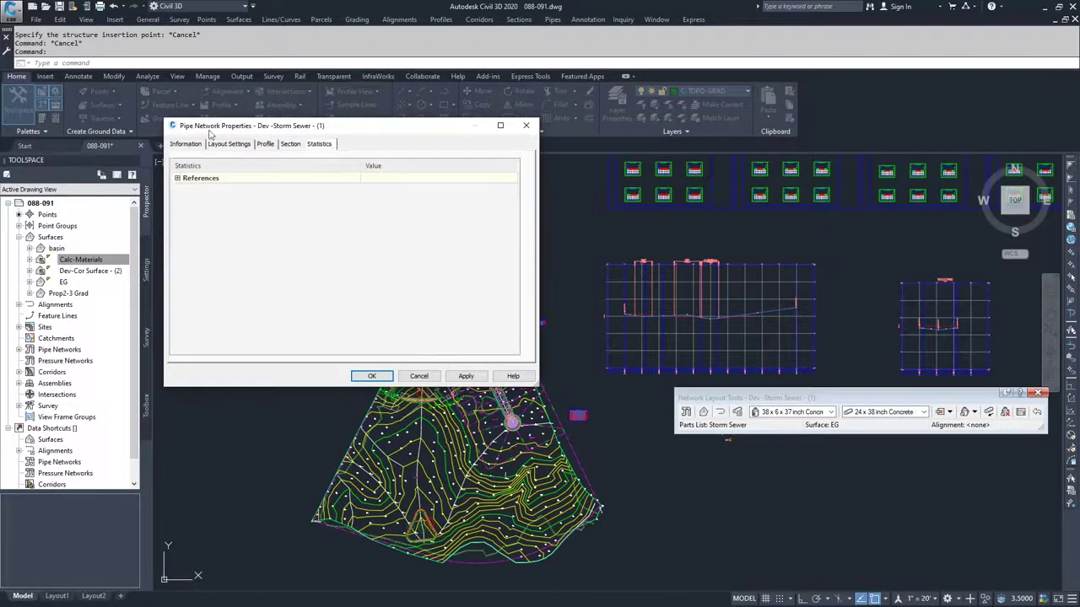
{"action": "left_click", "coordinate": [418, 377]}
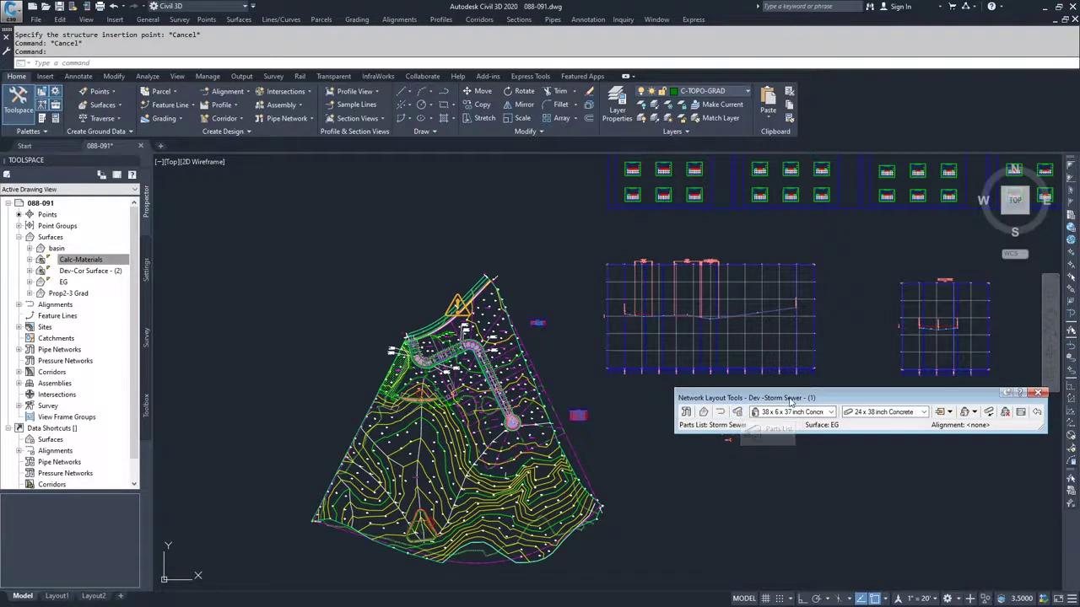
Step: Choose the 15 x 15 Rect Structure with 24 dia frame from Rectangular Structure Slab Top Circular Frame as the structure part
{"action": "left_click_drag", "start_coordinate": [790, 399], "coordinate": [661, 331]}
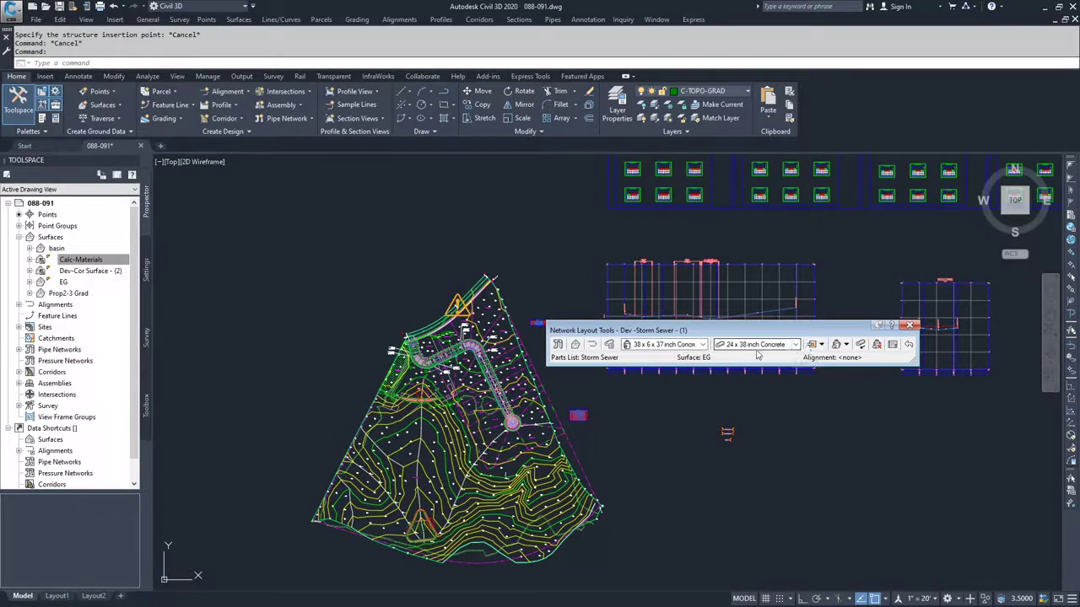
{"action": "left_click", "coordinate": [702, 345]}
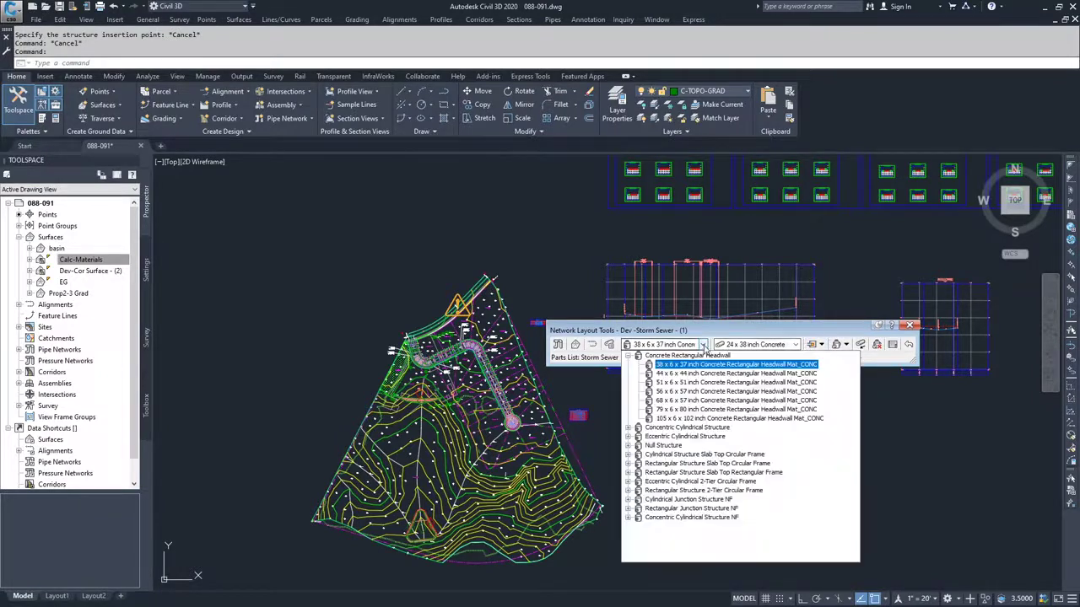
{"action": "left_click", "coordinate": [628, 356]}
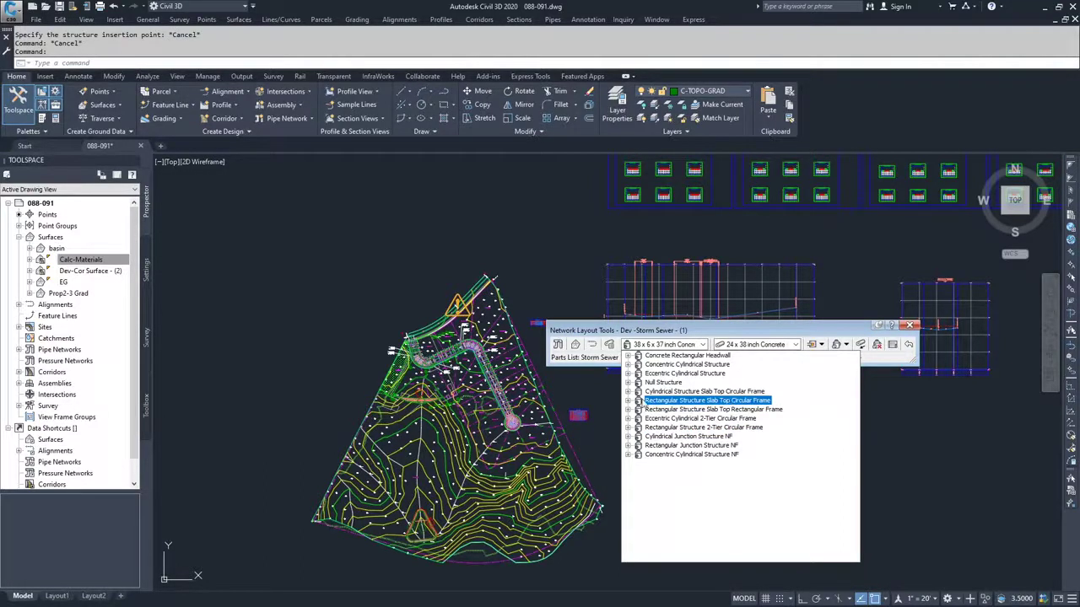
{"action": "left_click", "coordinate": [628, 401]}
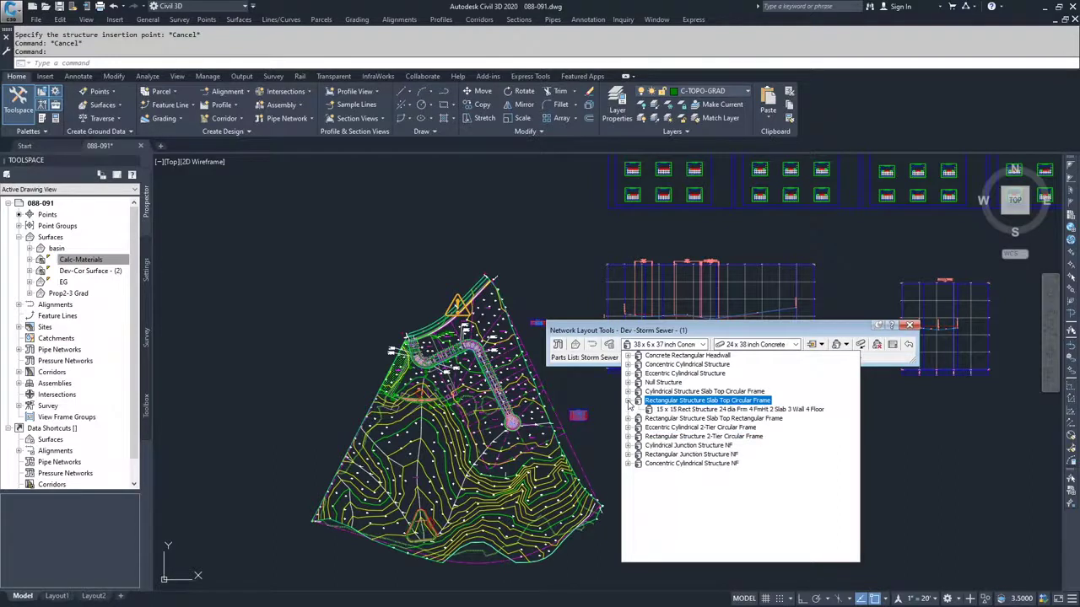
{"action": "left_click", "coordinate": [692, 410]}
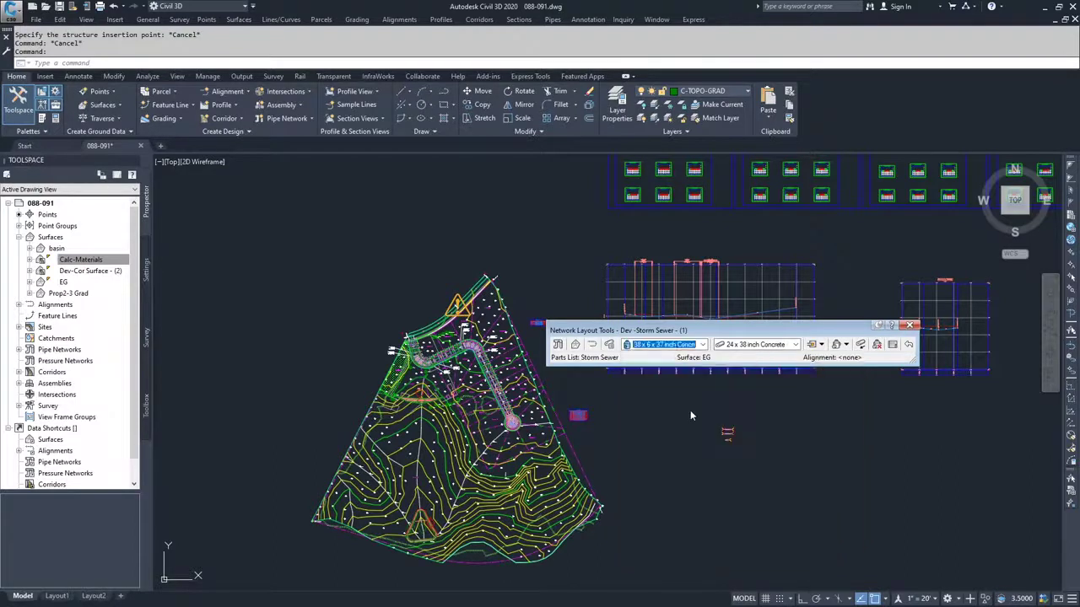
Step: Choose 12 inch Concrete Pipe from the Concrete Pipe family as the network's pipe part
{"action": "left_click", "coordinate": [792, 345]}
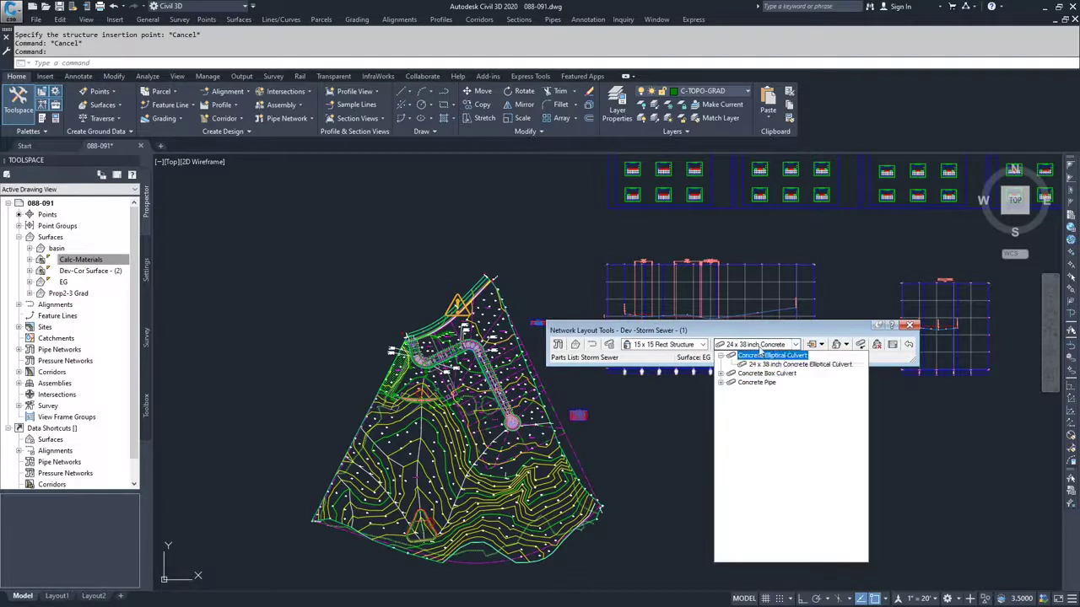
{"action": "left_click", "coordinate": [720, 355]}
{"action": "left_click", "coordinate": [720, 374]}
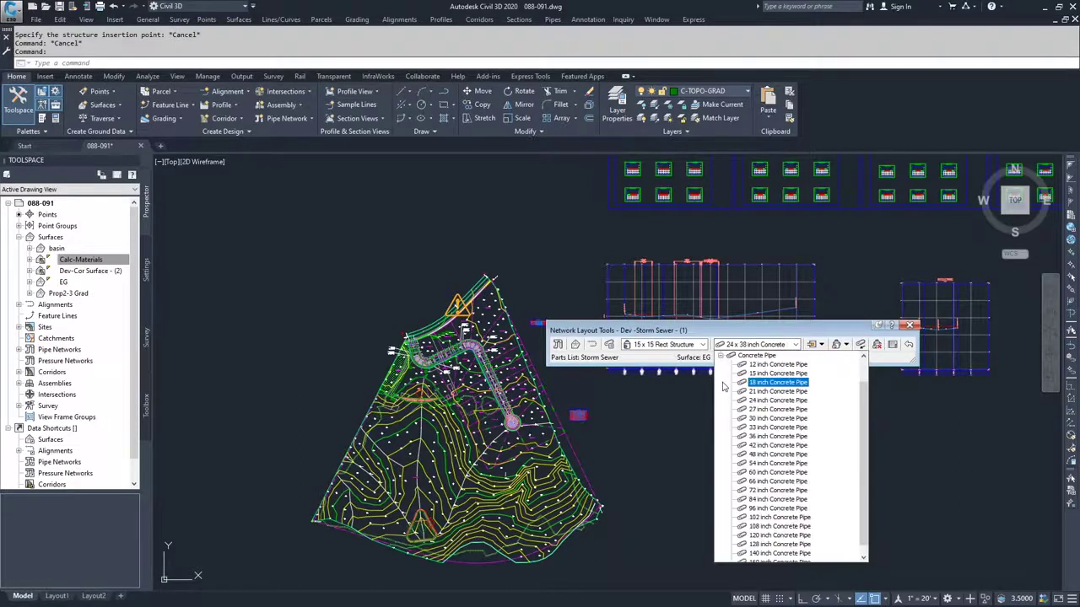
{"action": "scroll", "coordinate": [777, 390], "scroll_direction": "up", "scroll_amount": 1}
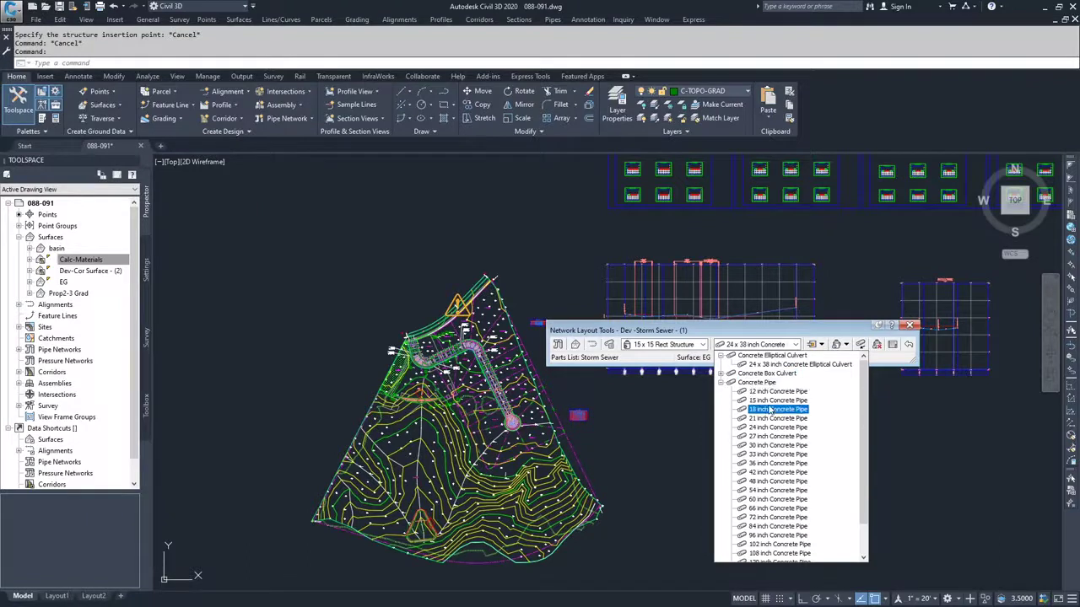
{"action": "left_click", "coordinate": [774, 391]}
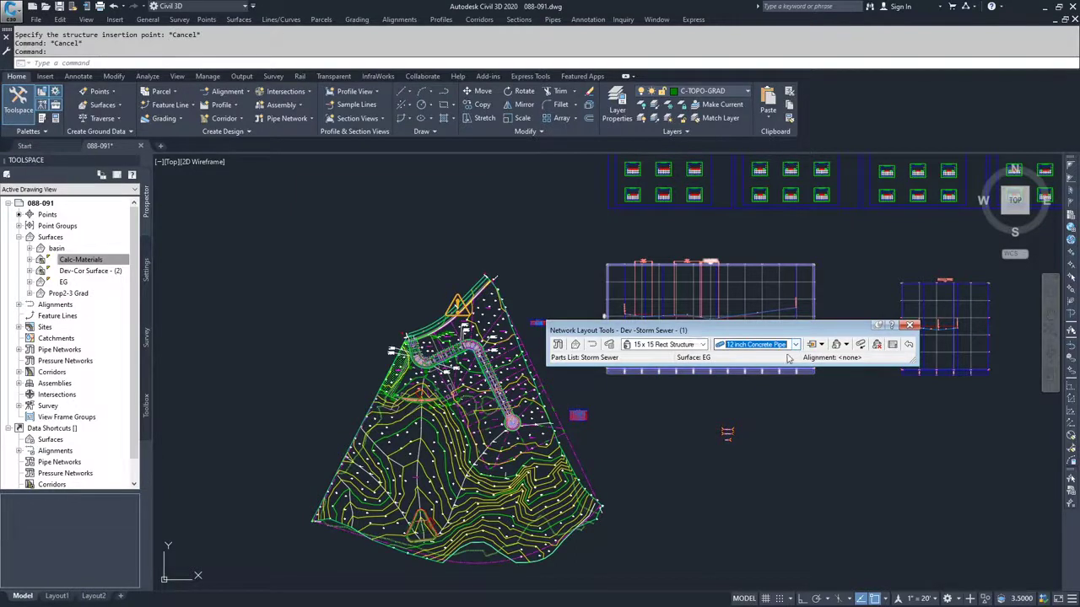
Step: Examine the network layout tools' pipe connection-point choices, pipe and structure drawing modes, and slope direction toggle
{"action": "left_click", "coordinate": [822, 346]}
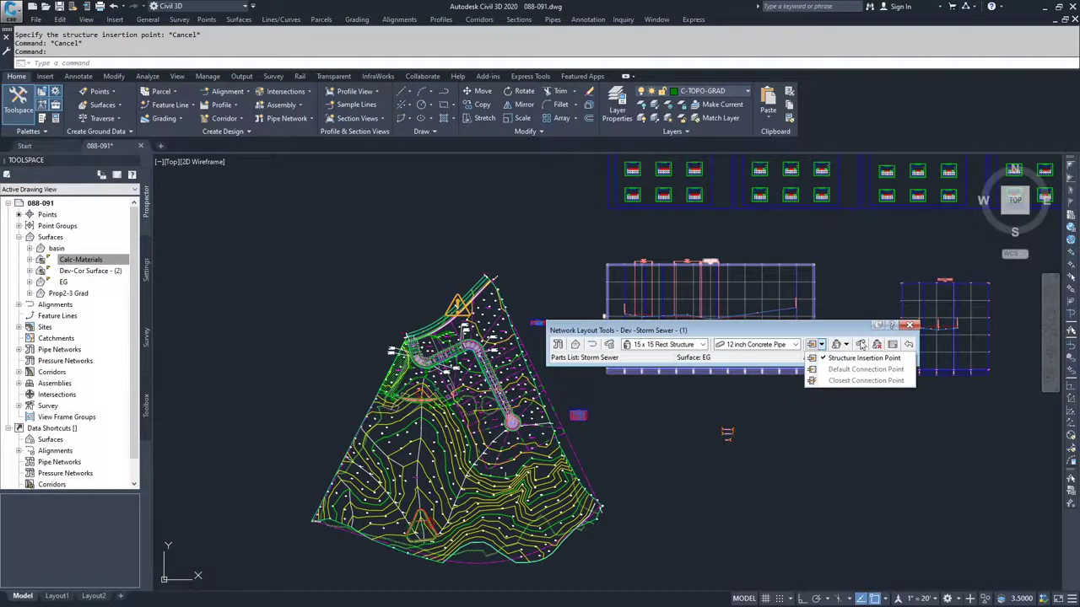
{"action": "left_click", "coordinate": [822, 345]}
{"action": "left_click", "coordinate": [846, 345]}
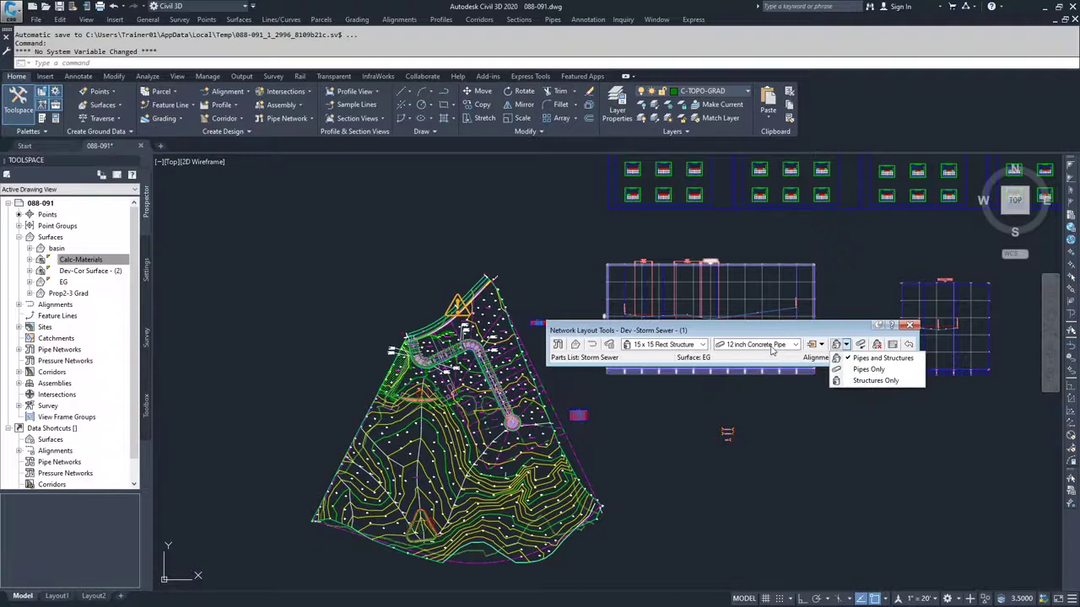
{"action": "left_click", "coordinate": [846, 345]}
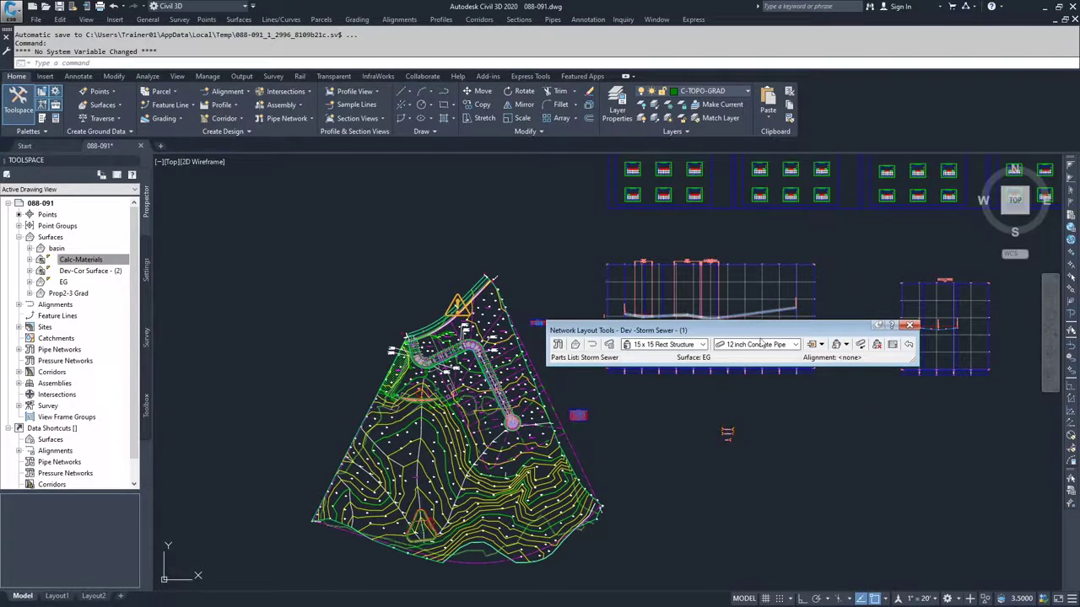
{"action": "left_click", "coordinate": [861, 344]}
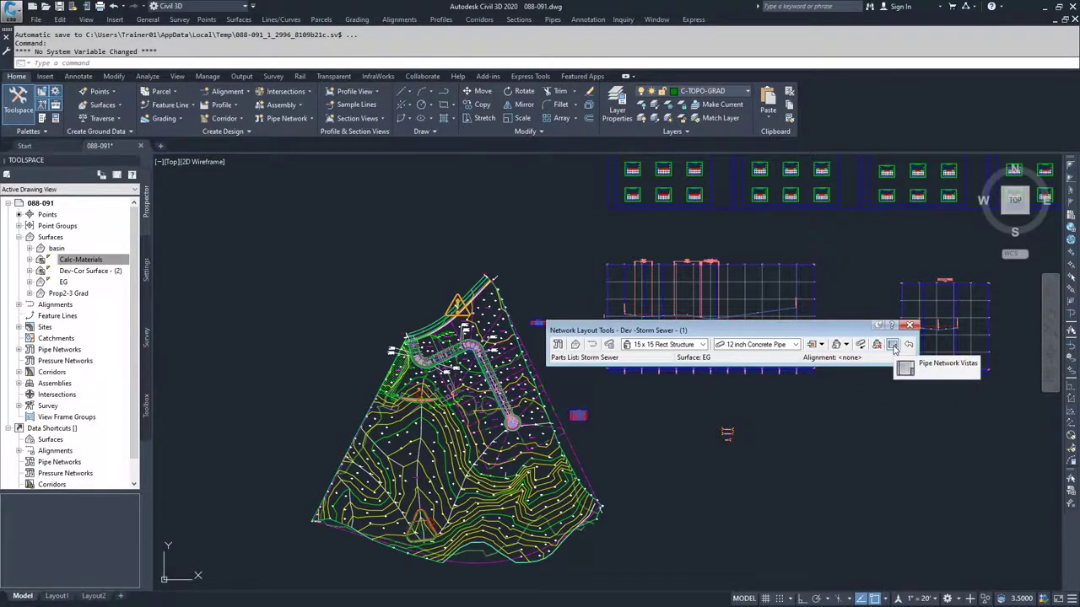
Step: Start laying out pipes and structures together, placing the first structure on the inner curb of the road bend near station 5+00
{"action": "left_click", "coordinate": [845, 347]}
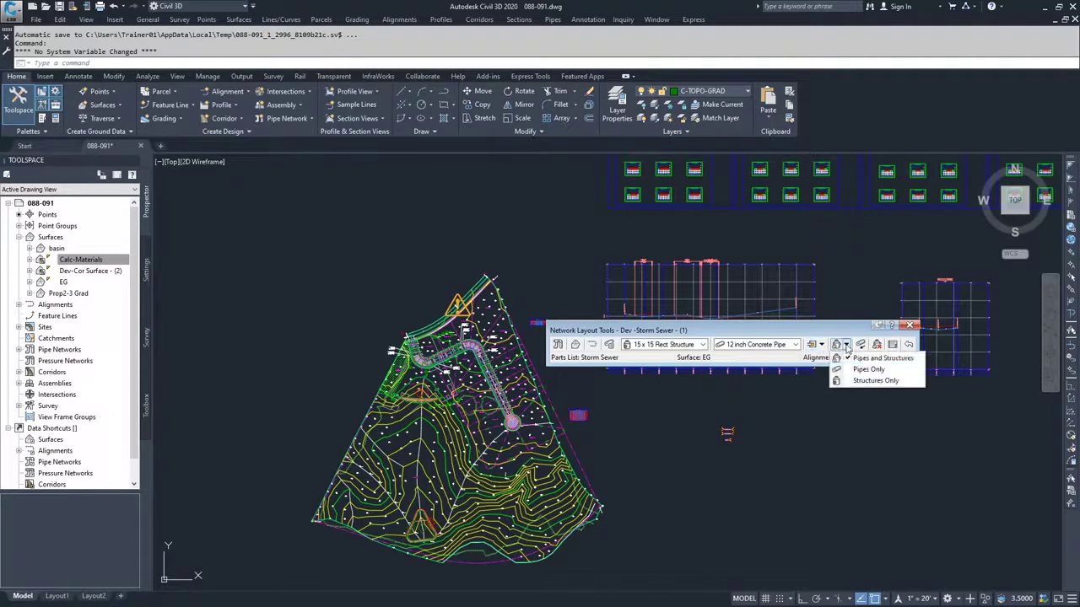
{"action": "left_click", "coordinate": [861, 359]}
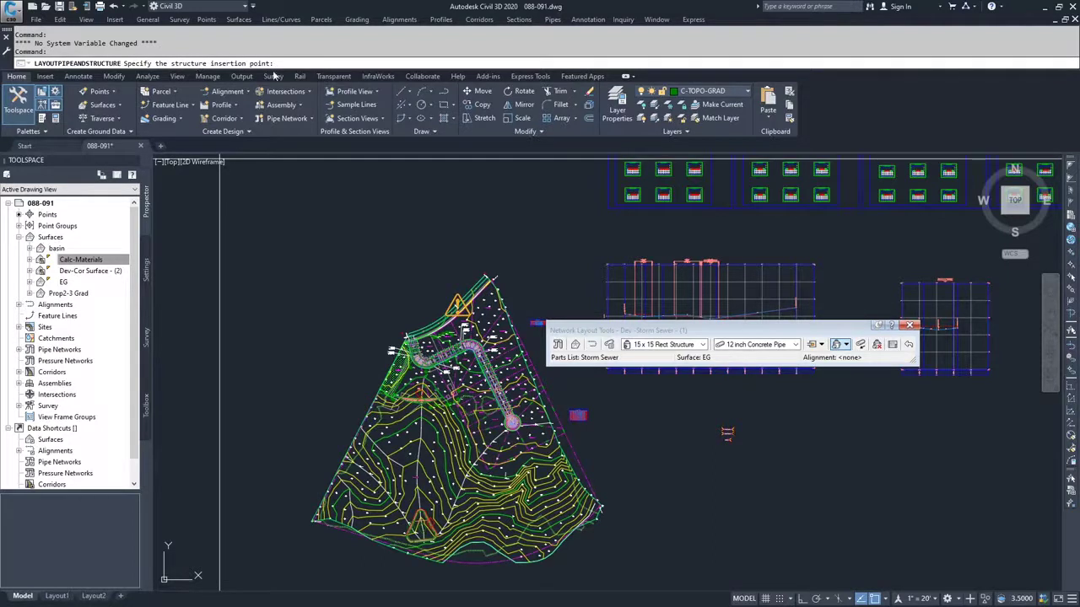
{"action": "left_click_drag", "start_coordinate": [663, 332], "coordinate": [749, 438]}
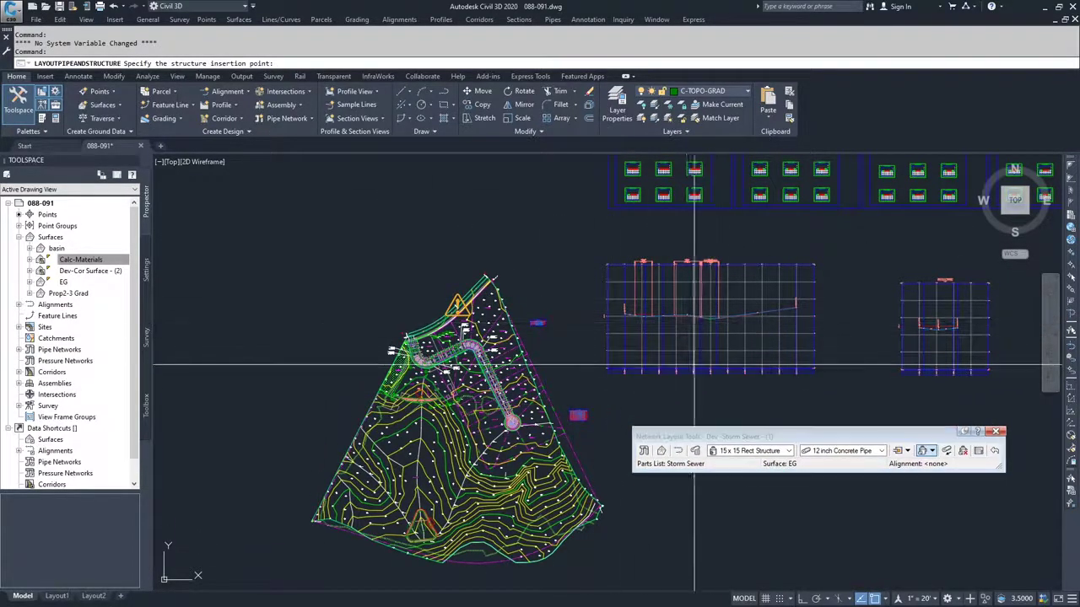
{"action": "scroll", "coordinate": [694, 367], "scroll_direction": "up", "scroll_amount": 6}
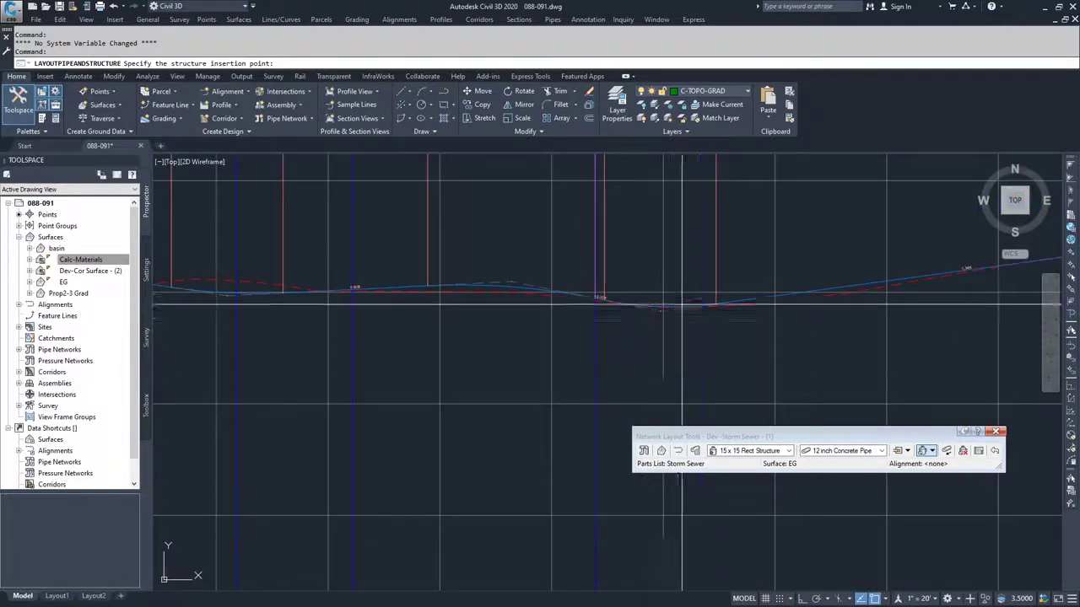
{"action": "scroll", "coordinate": [705, 335], "scroll_direction": "down", "scroll_amount": 2}
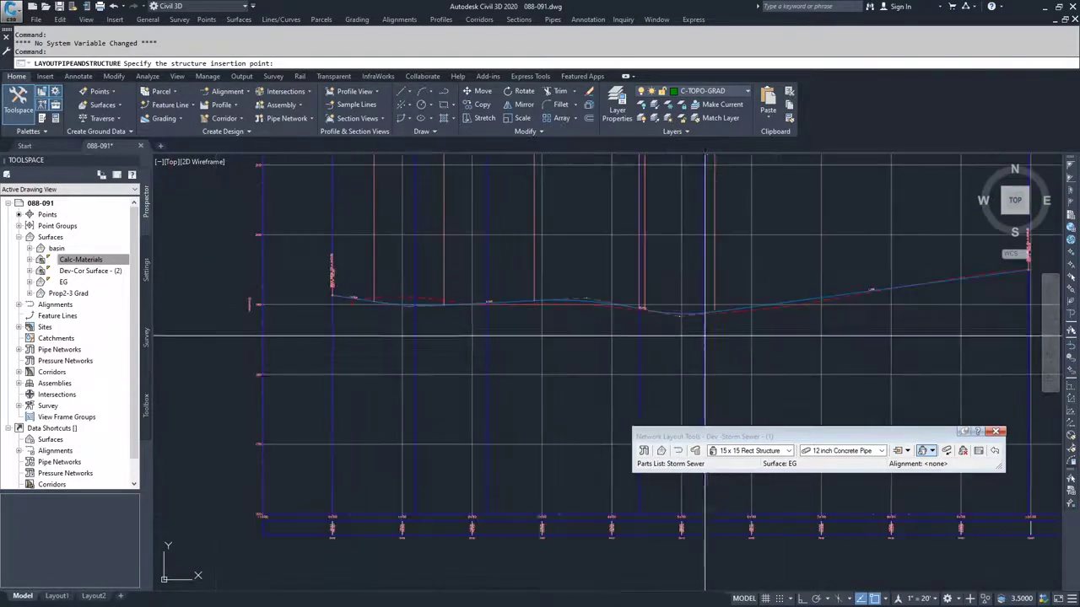
{"action": "scroll", "coordinate": [685, 330], "scroll_direction": "down", "scroll_amount": 2}
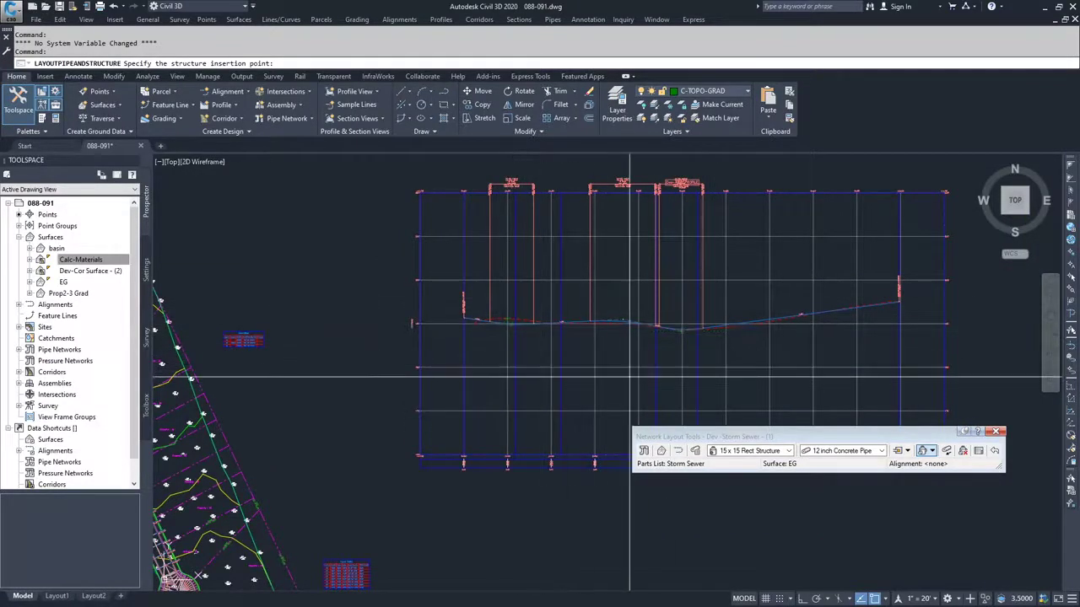
{"action": "scroll", "coordinate": [595, 398], "scroll_direction": "down", "scroll_amount": 2}
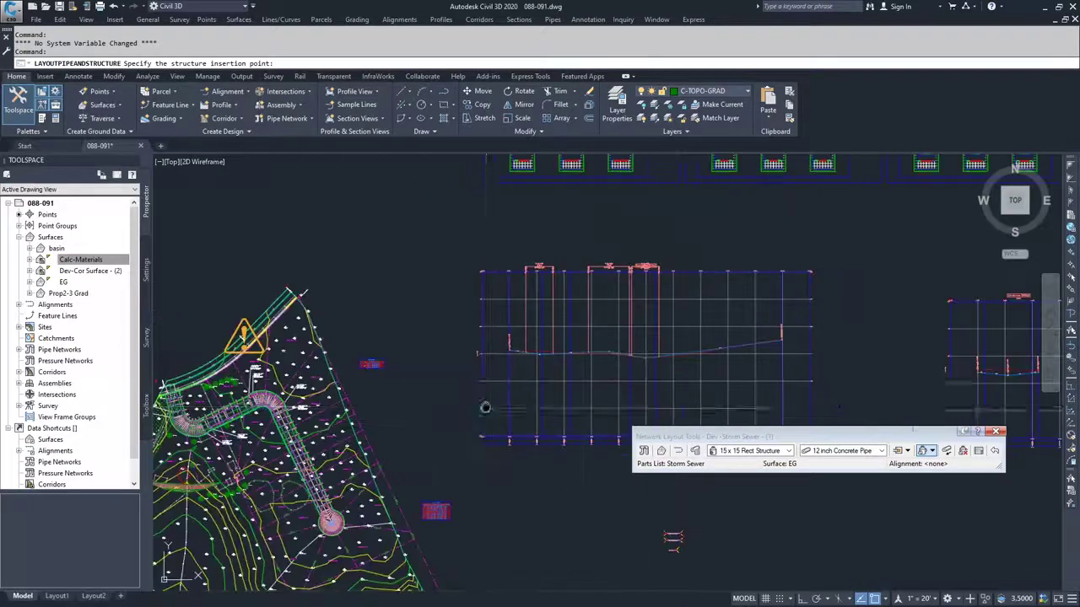
{"action": "middle_click_drag", "start_coordinate": [484, 407], "coordinate": [608, 356]}
{"action": "scroll", "coordinate": [377, 366], "scroll_direction": "up", "scroll_amount": 2}
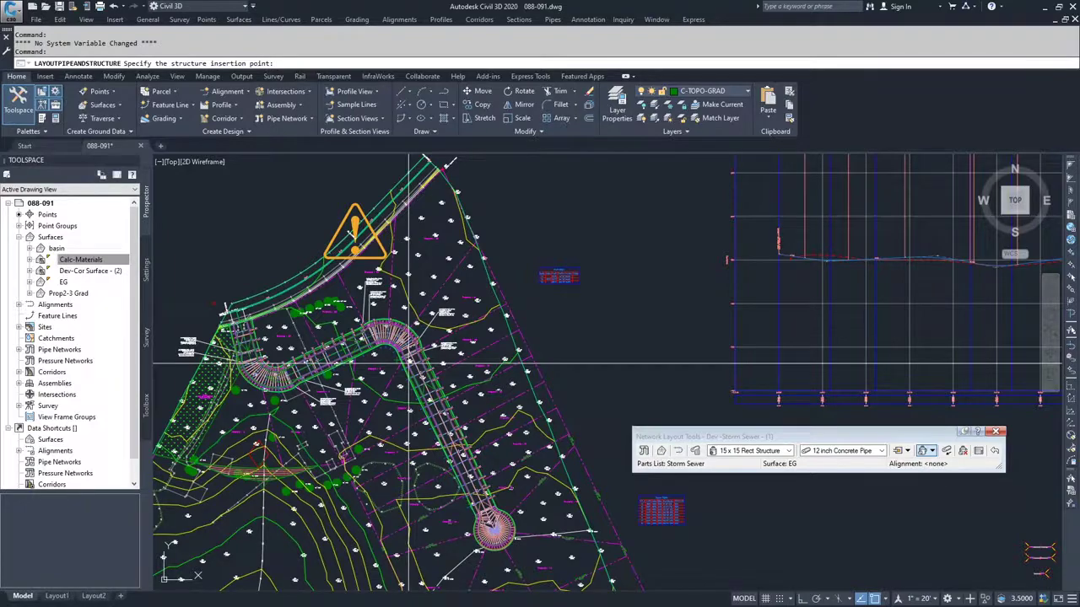
{"action": "scroll", "coordinate": [408, 364], "scroll_direction": "up", "scroll_amount": 5}
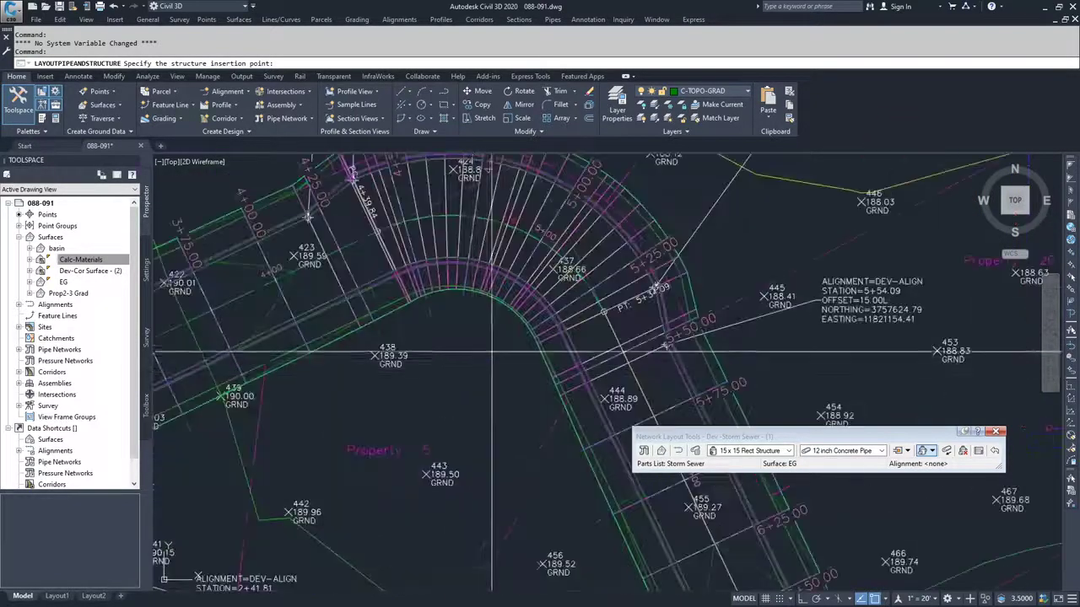
{"action": "middle_click_drag", "start_coordinate": [492, 351], "coordinate": [432, 408]}
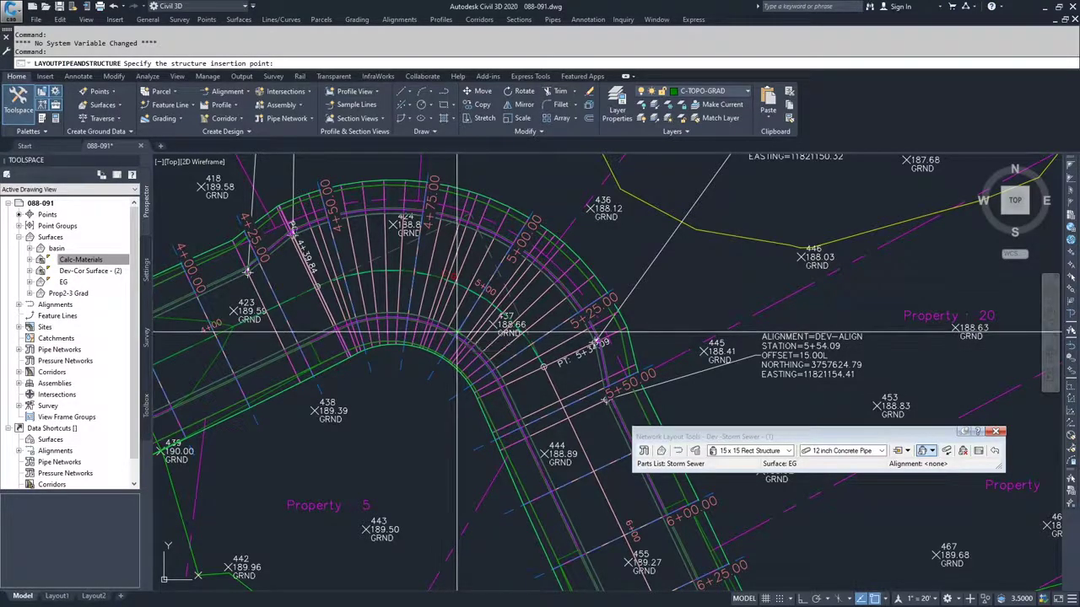
{"action": "scroll", "coordinate": [453, 338], "scroll_direction": "up", "scroll_amount": 2}
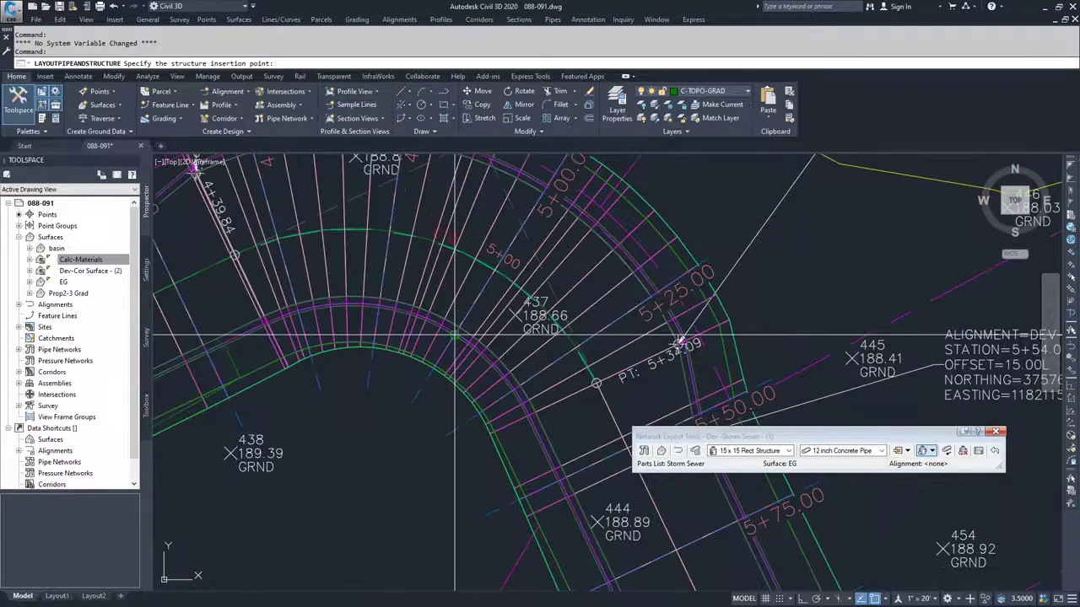
{"action": "scroll", "coordinate": [455, 336], "scroll_direction": "up", "scroll_amount": 3}
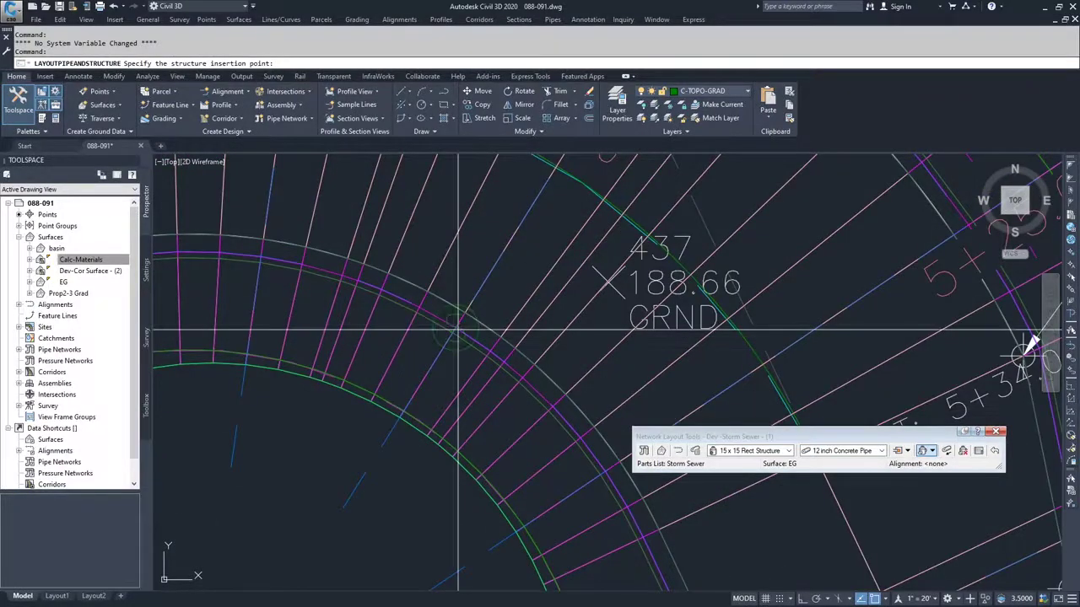
{"action": "left_click", "coordinate": [456, 330]}
Step: Run the pipe to a second structure at the endpoint on the basin's rounded north end, end the layout and close the layout tools
{"action": "scroll", "coordinate": [450, 400], "scroll_direction": "down", "scroll_amount": 3}
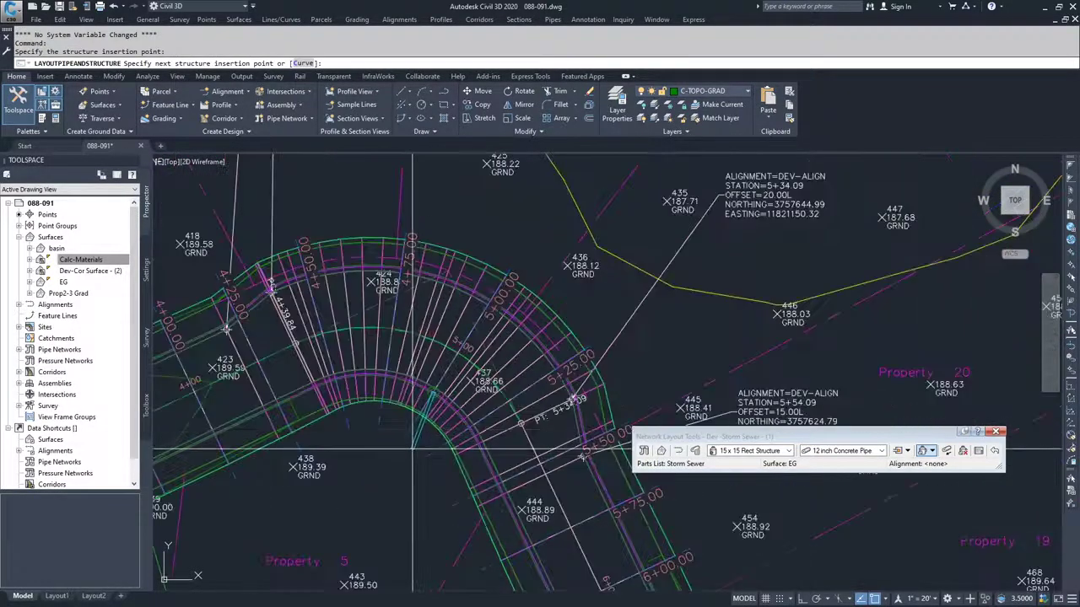
{"action": "scroll", "coordinate": [413, 447], "scroll_direction": "down", "scroll_amount": 3}
{"action": "middle_click_drag", "start_coordinate": [396, 448], "coordinate": [405, 382]}
{"action": "middle_click_drag", "start_coordinate": [386, 435], "coordinate": [399, 371]}
{"action": "middle_click_drag", "start_coordinate": [367, 487], "coordinate": [405, 390]}
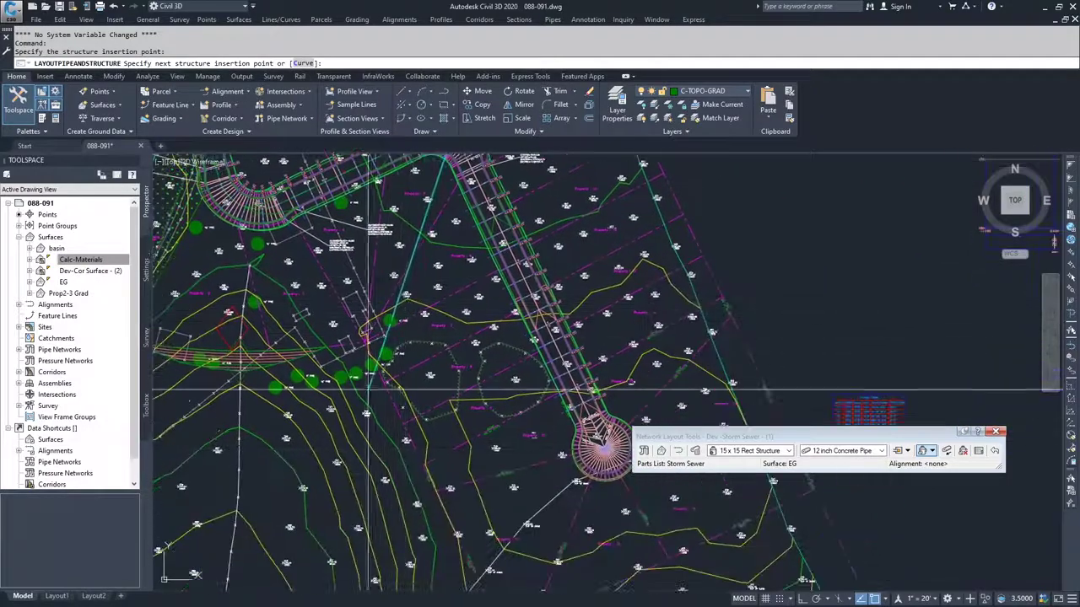
{"action": "mouse_move", "coordinate": [381, 477]}
{"action": "middle_mouse_down"}
{"action": "mouse_move", "coordinate": [392, 367]}
{"action": "mouse_move", "coordinate": [409, 367]}
{"action": "middle_mouse_up"}
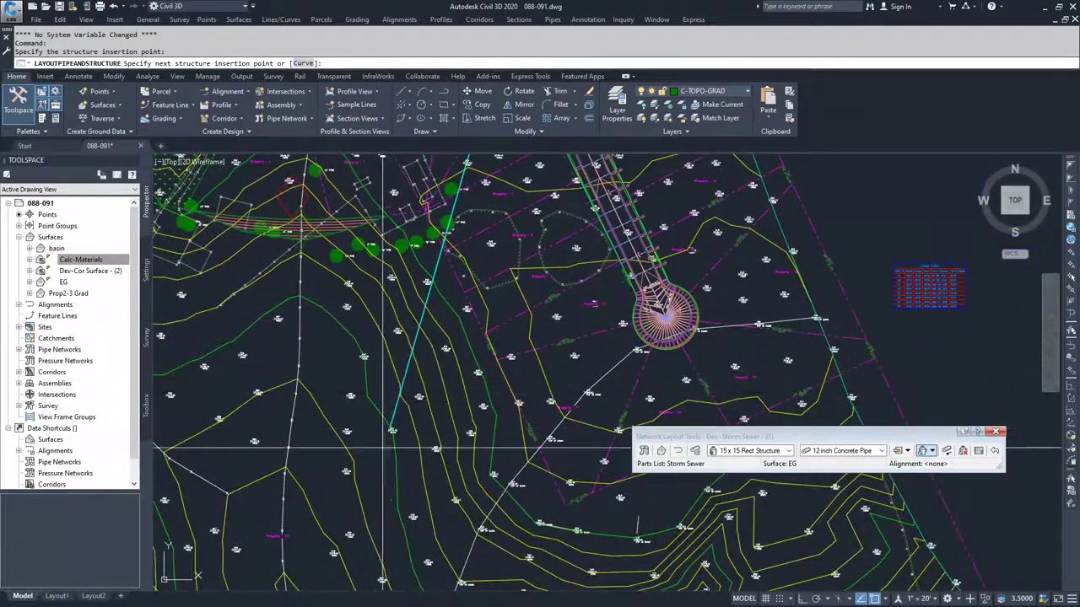
{"action": "mouse_move", "coordinate": [381, 456]}
{"action": "middle_mouse_down"}
{"action": "mouse_move", "coordinate": [354, 549]}
{"action": "mouse_move", "coordinate": [398, 368]}
{"action": "middle_mouse_up"}
{"action": "scroll", "coordinate": [346, 511], "scroll_direction": "down", "scroll_amount": 5}
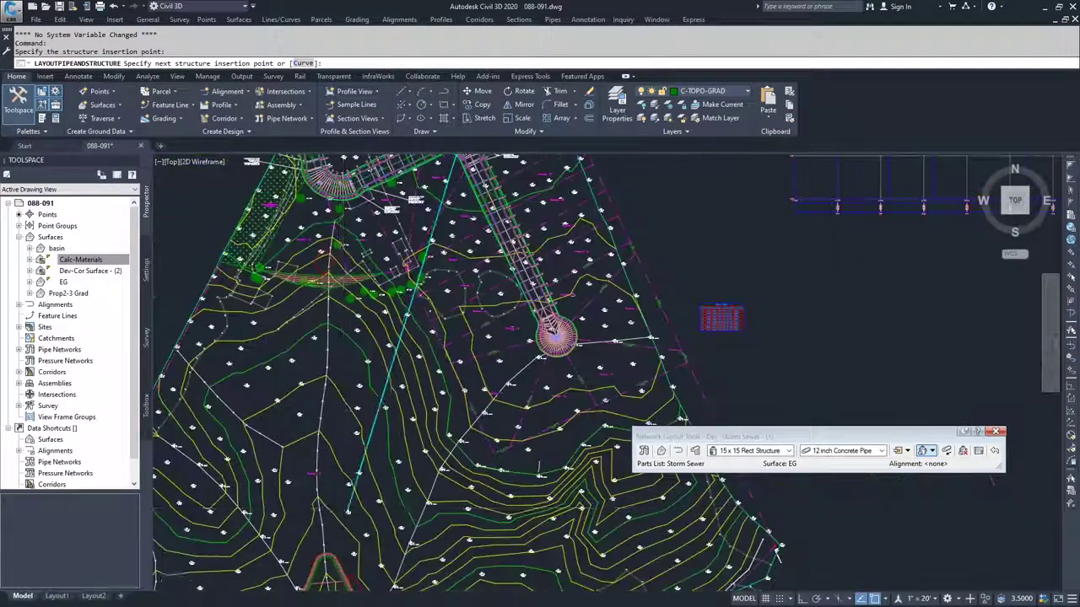
{"action": "scroll", "coordinate": [405, 319], "scroll_direction": "up", "scroll_amount": 5}
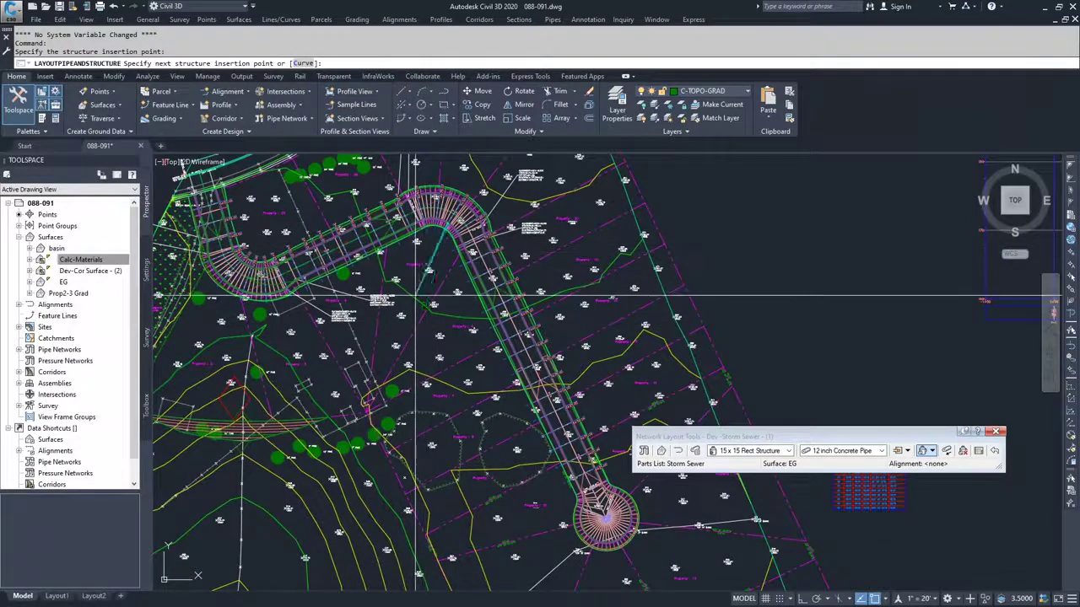
{"action": "scroll", "coordinate": [449, 240], "scroll_direction": "up", "scroll_amount": 4}
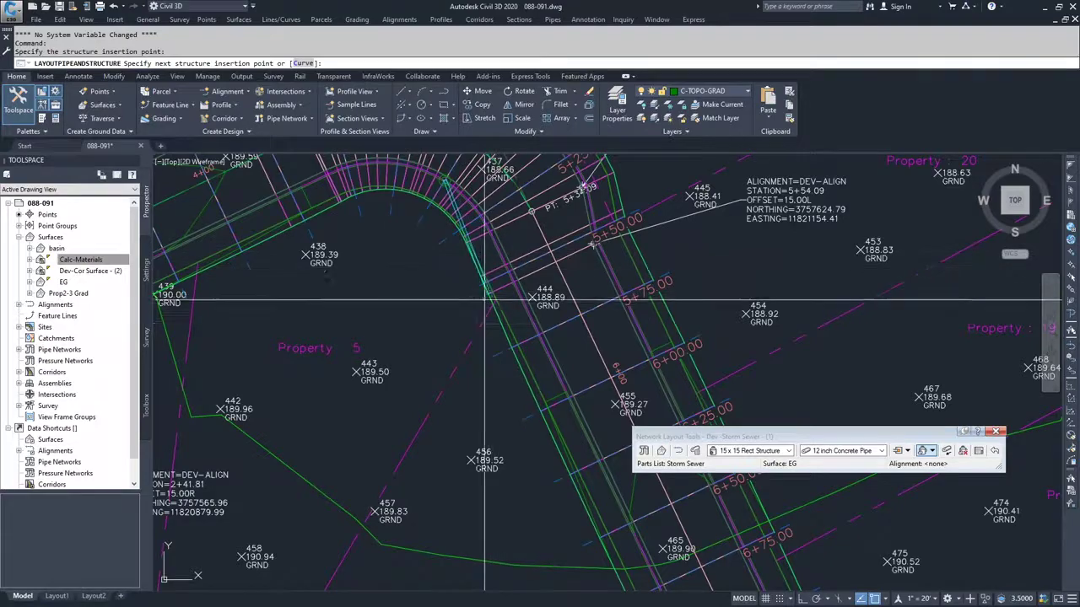
{"action": "scroll", "coordinate": [523, 333], "scroll_direction": "down", "scroll_amount": 4}
{"action": "scroll", "coordinate": [419, 432], "scroll_direction": "down", "scroll_amount": 3}
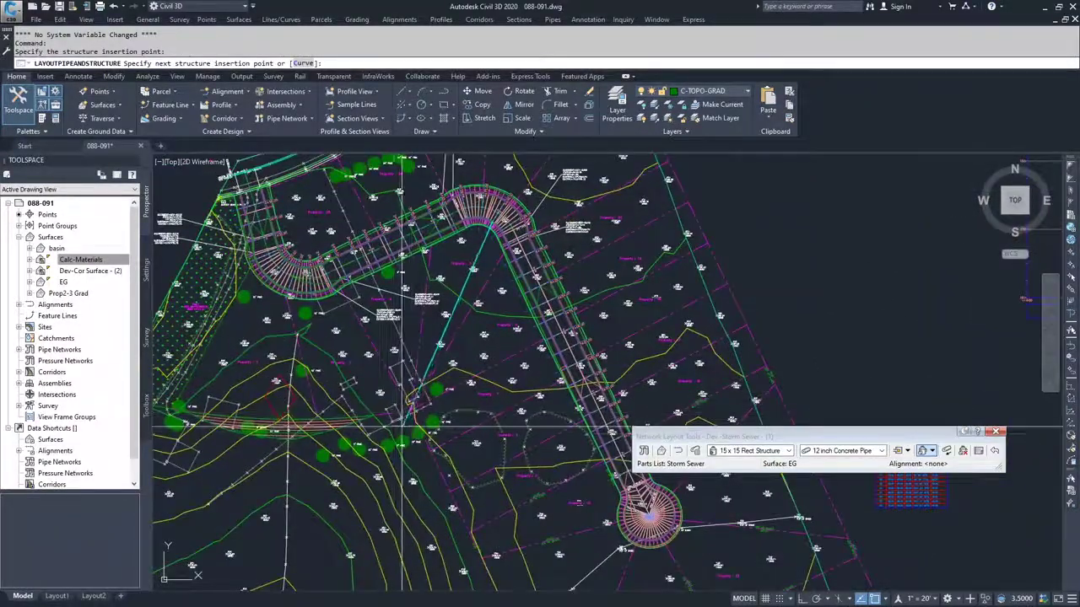
{"action": "scroll", "coordinate": [436, 339], "scroll_direction": "down", "scroll_amount": 3}
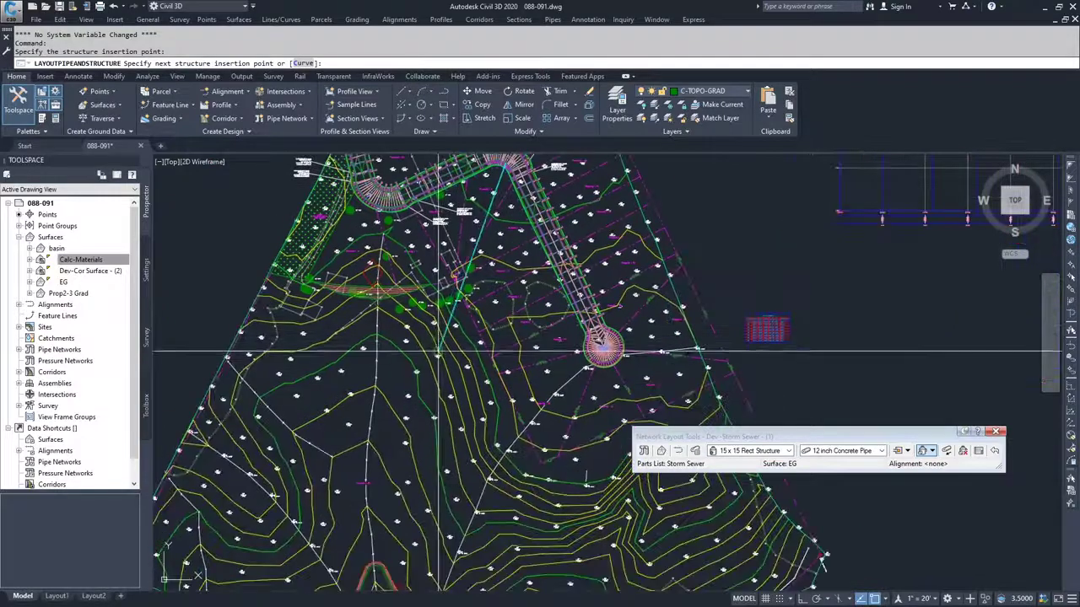
{"action": "middle_click_drag", "start_coordinate": [400, 495], "coordinate": [436, 334]}
{"action": "scroll", "coordinate": [435, 385], "scroll_direction": "up", "scroll_amount": 5}
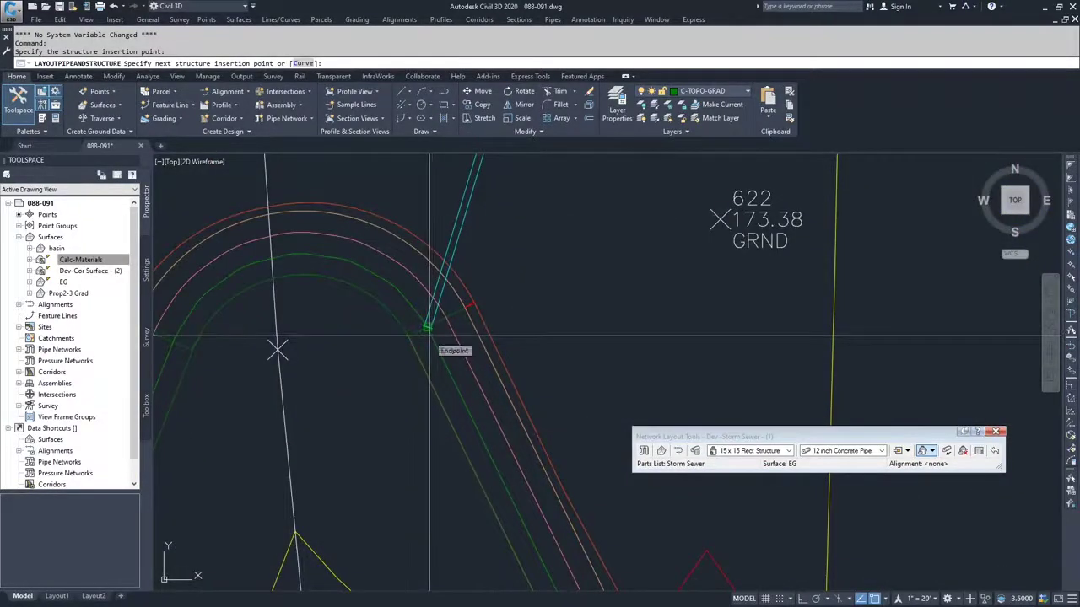
{"action": "left_click", "coordinate": [429, 337]}
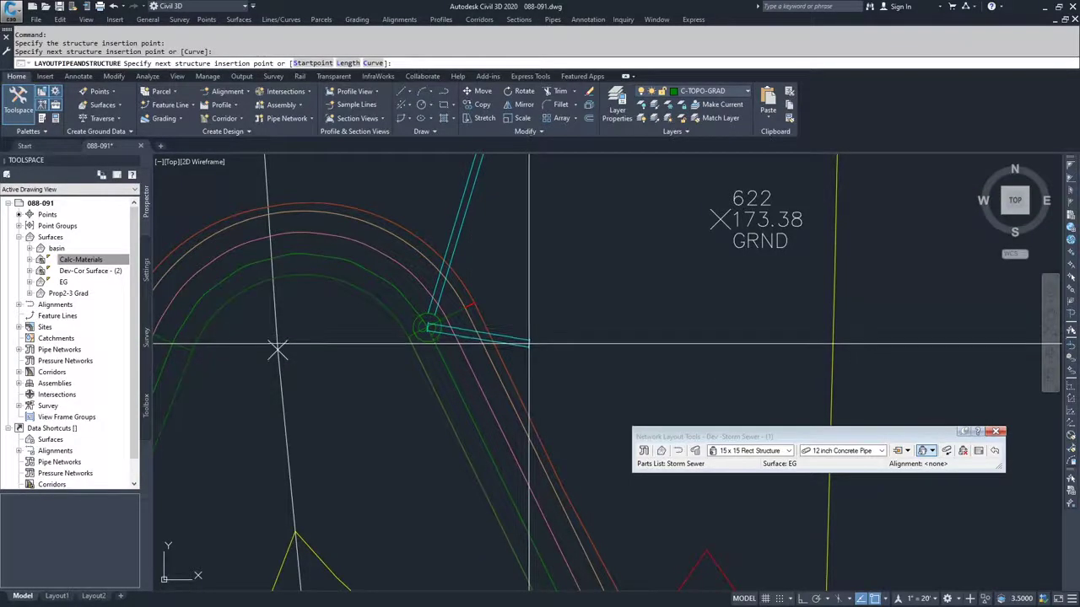
{"action": "key", "text": "Return"}
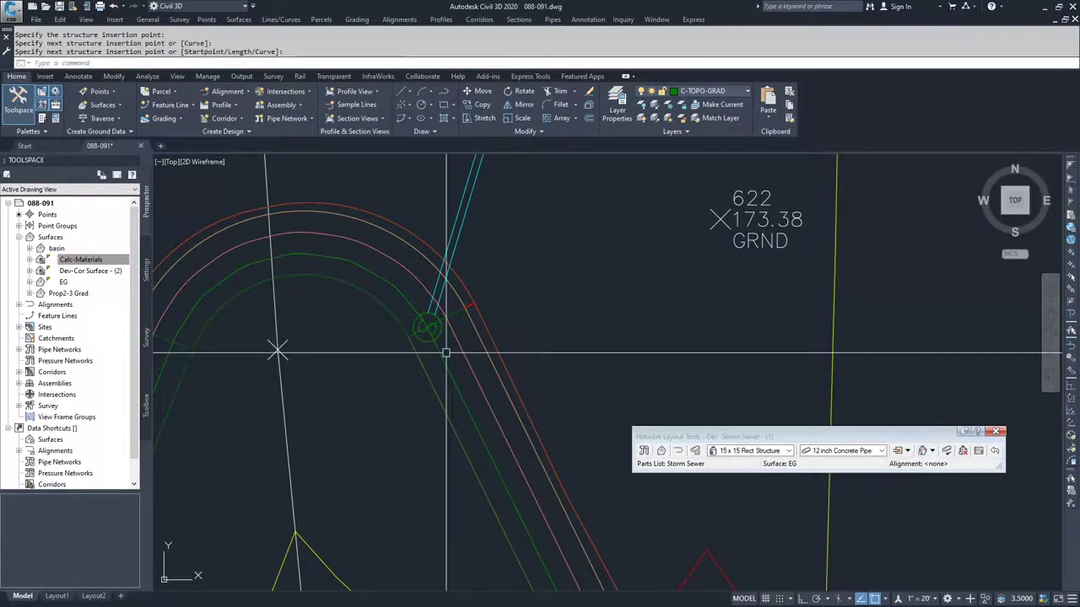
{"action": "key", "text": "Escape"}
{"action": "scroll", "coordinate": [477, 279], "scroll_direction": "down", "scroll_amount": 4}
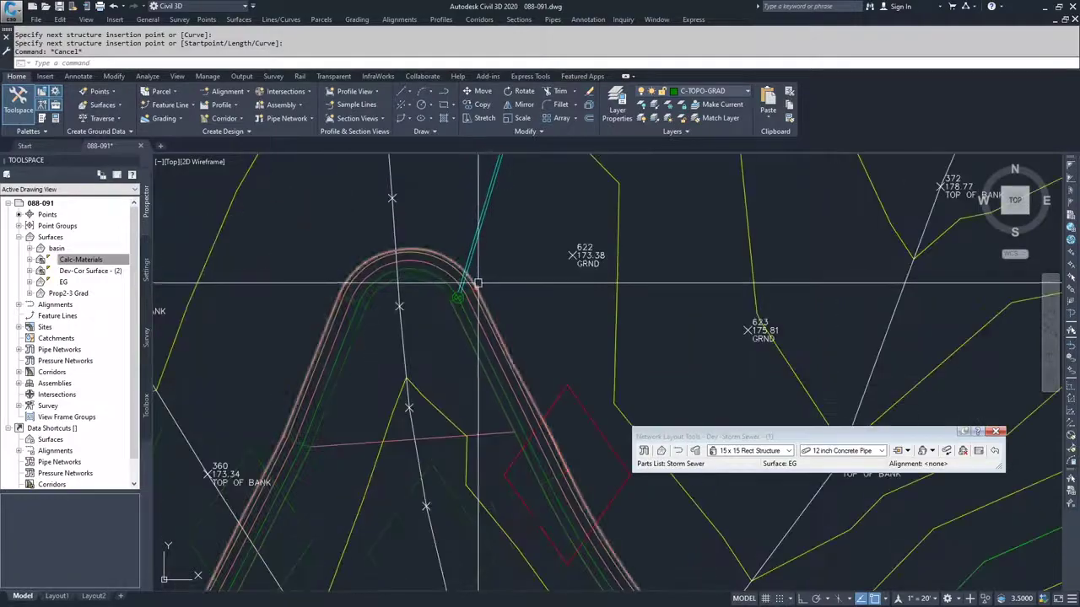
{"action": "scroll", "coordinate": [505, 241], "scroll_direction": "down", "scroll_amount": 6}
{"action": "scroll", "coordinate": [554, 331], "scroll_direction": "up", "scroll_amount": 5}
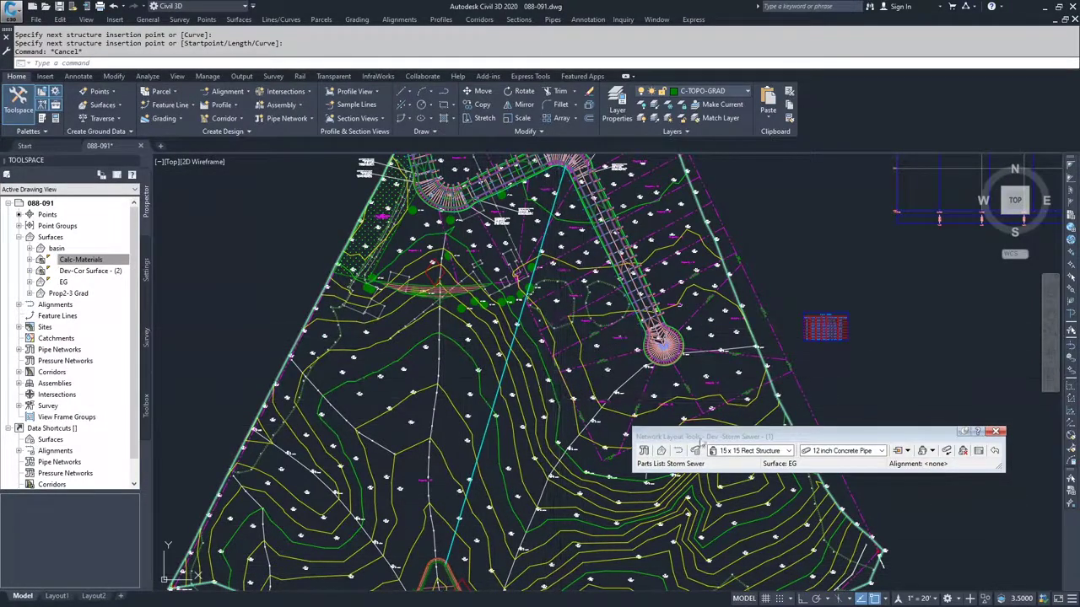
{"action": "left_click", "coordinate": [995, 431]}
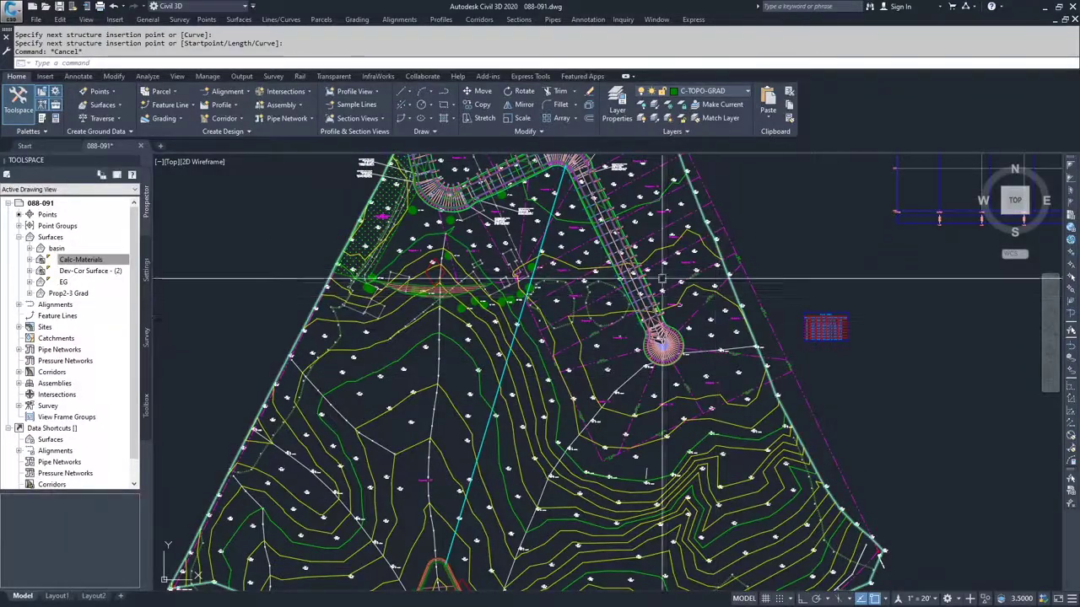
Step: Start a new pipe network with the name prefix Dev-Sewer and the Sanitary Sewer parts list
{"action": "left_click", "coordinate": [307, 119]}
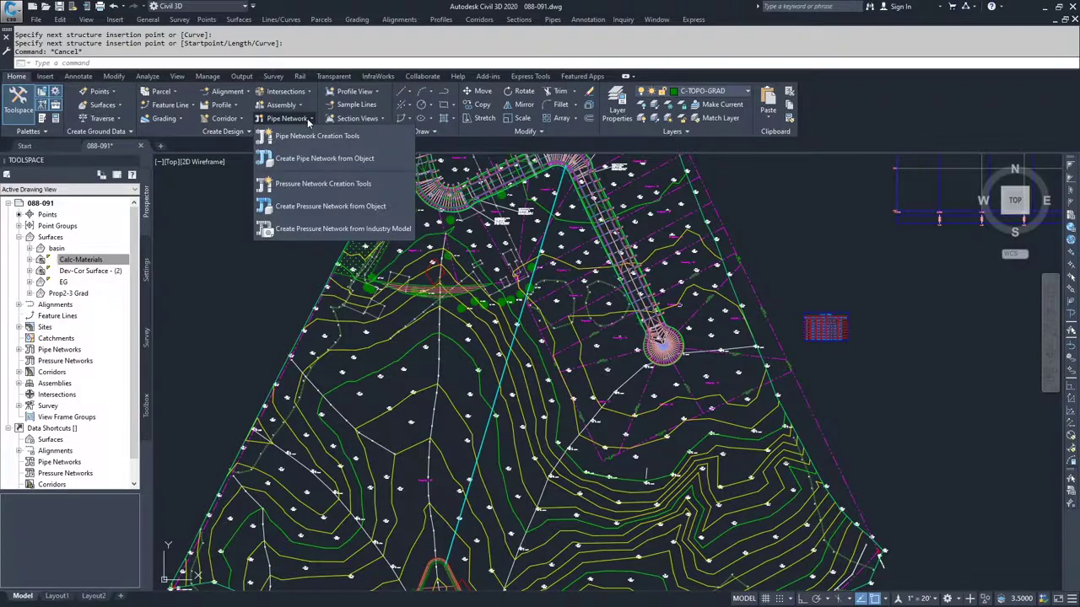
{"action": "left_click", "coordinate": [304, 137]}
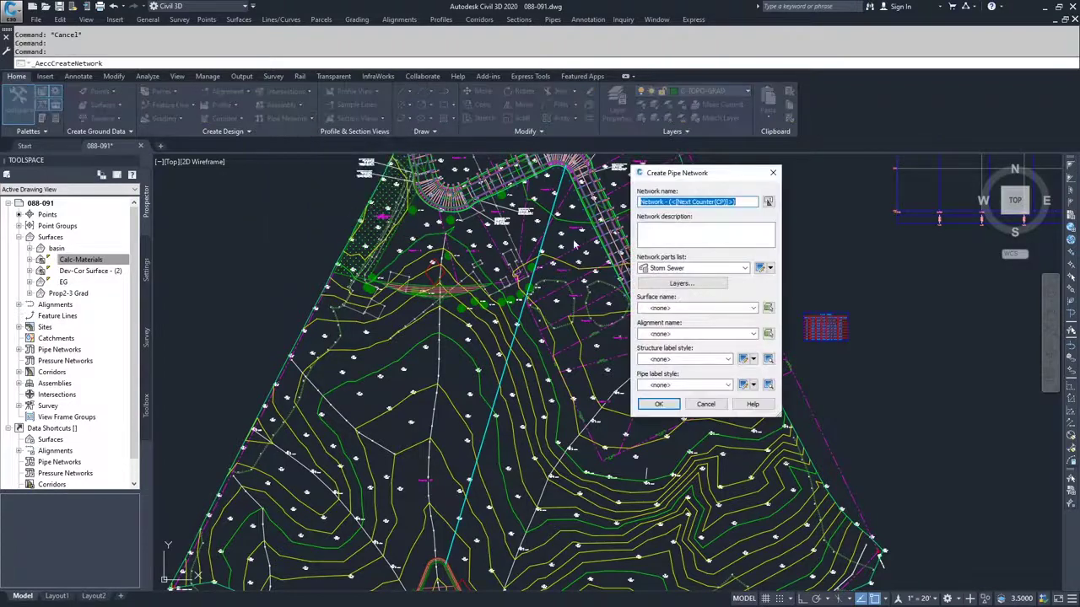
{"action": "left_click", "coordinate": [664, 202]}
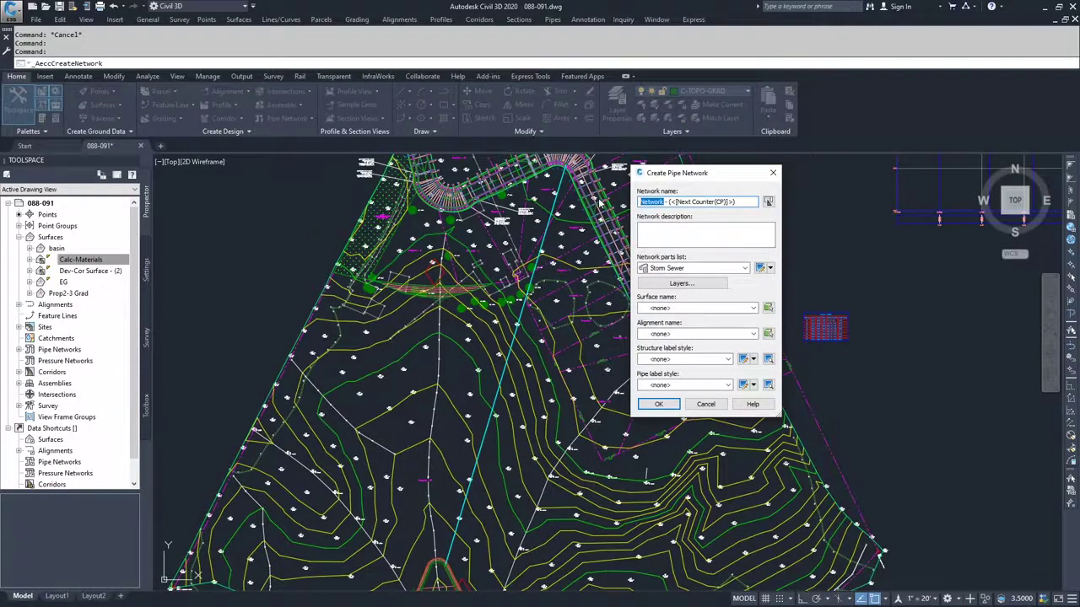
{"action": "type", "text": "Dev-Sewer"}
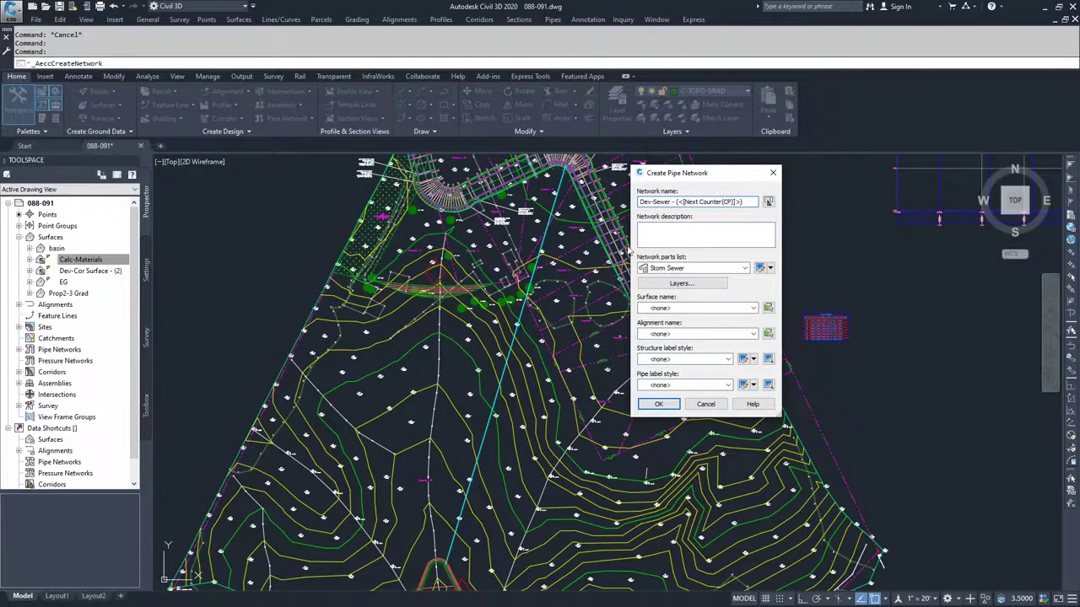
{"action": "left_click", "coordinate": [672, 267]}
{"action": "left_click", "coordinate": [680, 287]}
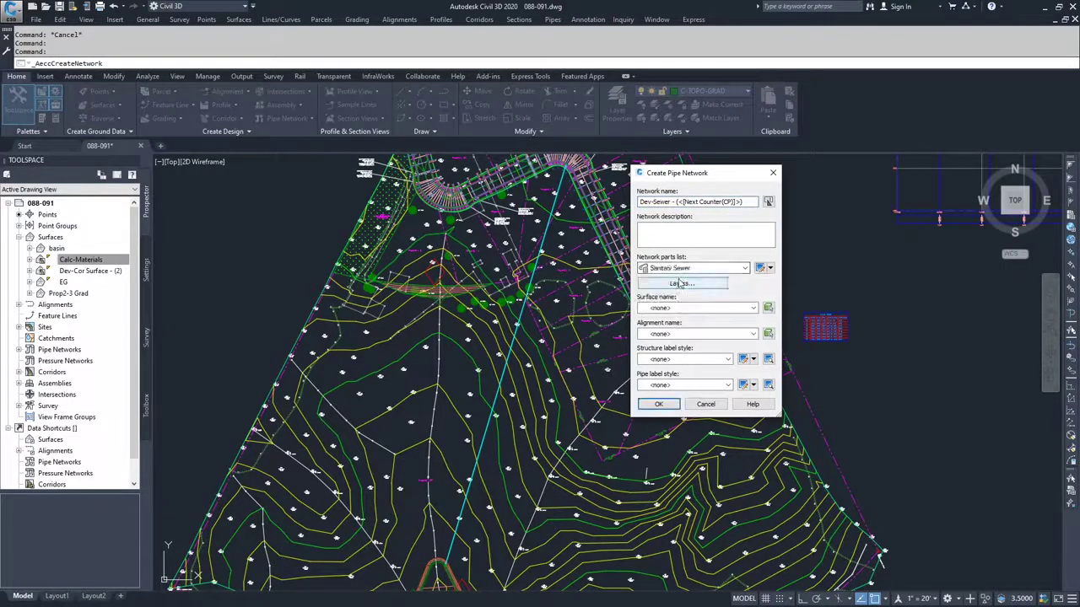
Step: Assign Dev-Cor Surface - (2) as the network's surface, keep the alignment at none, and create the network
{"action": "left_click", "coordinate": [690, 309]}
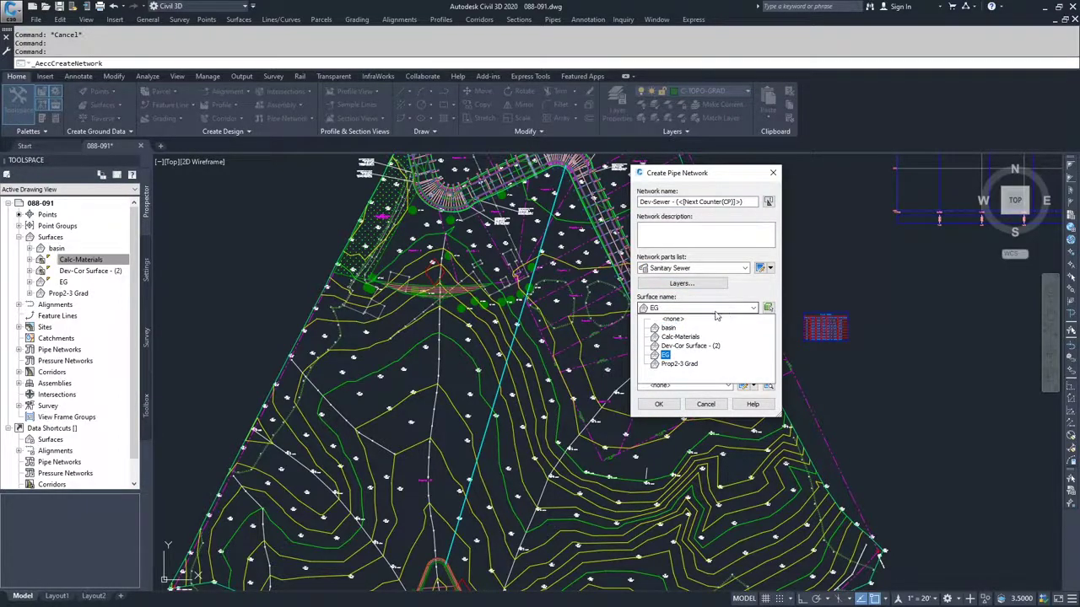
{"action": "left_click", "coordinate": [693, 347]}
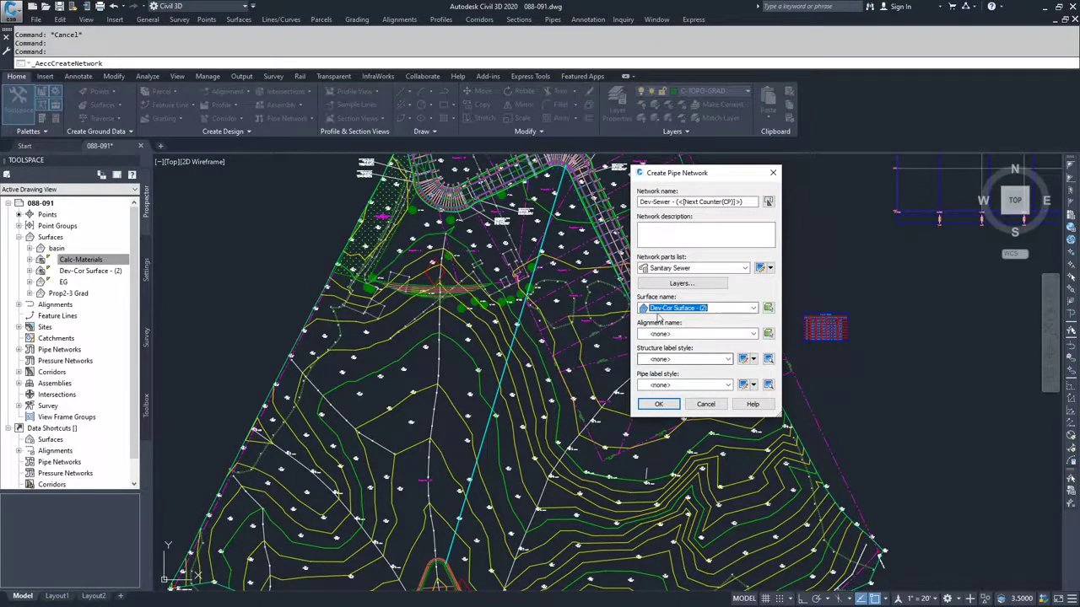
{"action": "left_click", "coordinate": [715, 334]}
{"action": "left_click", "coordinate": [711, 336]}
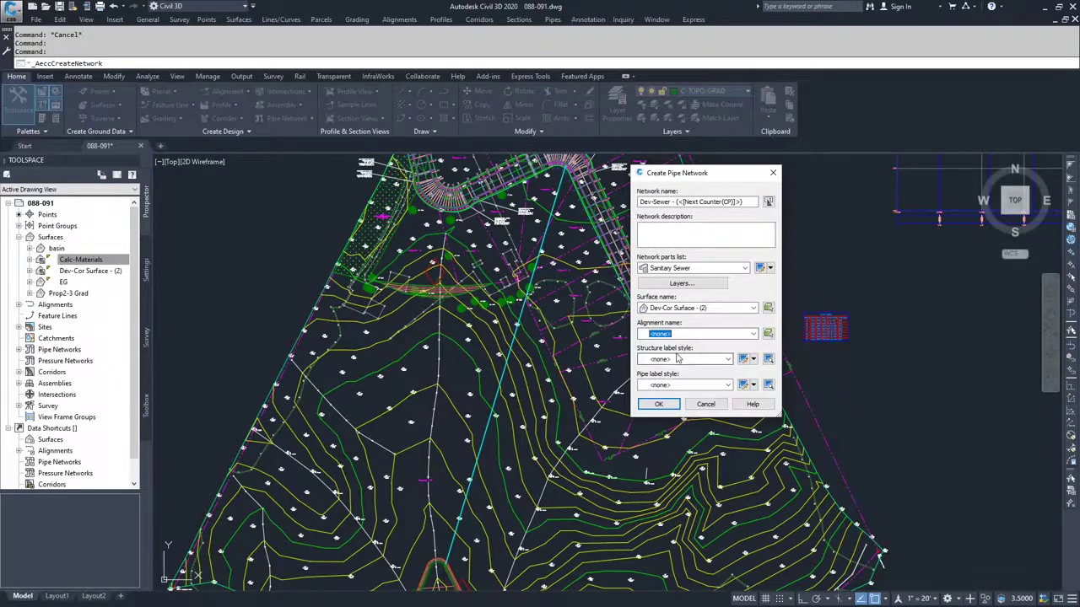
{"action": "left_click", "coordinate": [660, 406]}
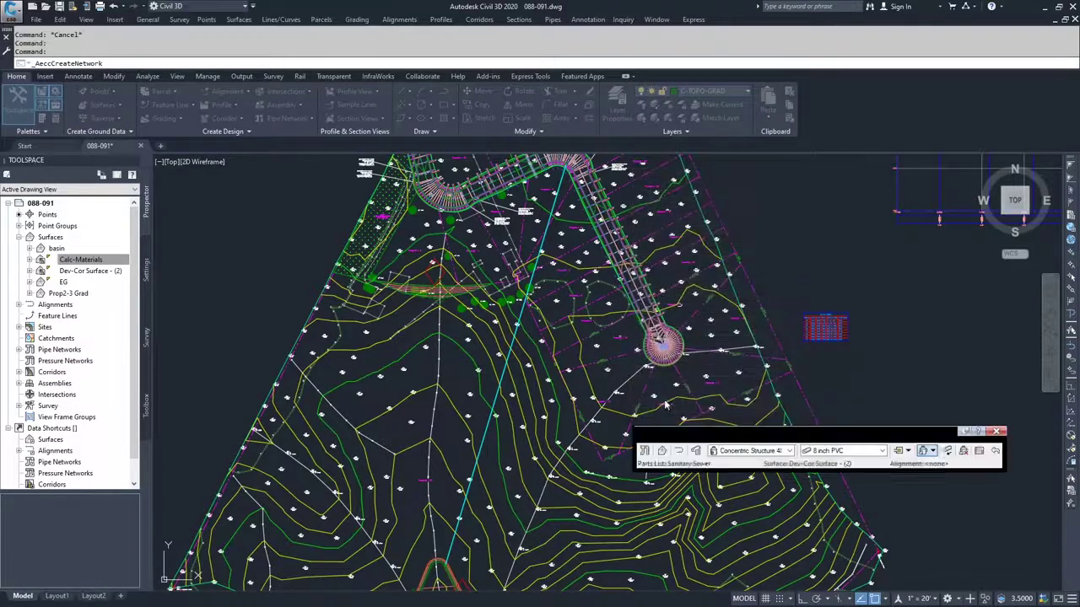
Step: Set the layout parts to the Concentric Structure 48 dia 18 frame 24 cone and 12 inch PVC pipe
{"action": "left_click_drag", "start_coordinate": [734, 436], "coordinate": [711, 245]}
{"action": "left_click", "coordinate": [733, 259]}
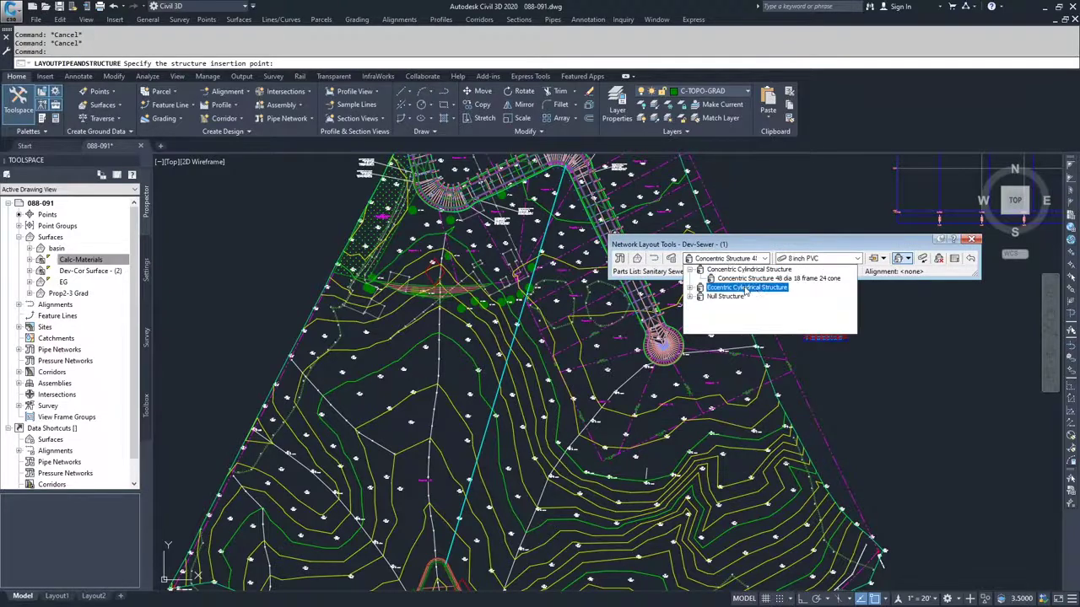
{"action": "left_click", "coordinate": [767, 280]}
{"action": "left_click", "coordinate": [733, 259]}
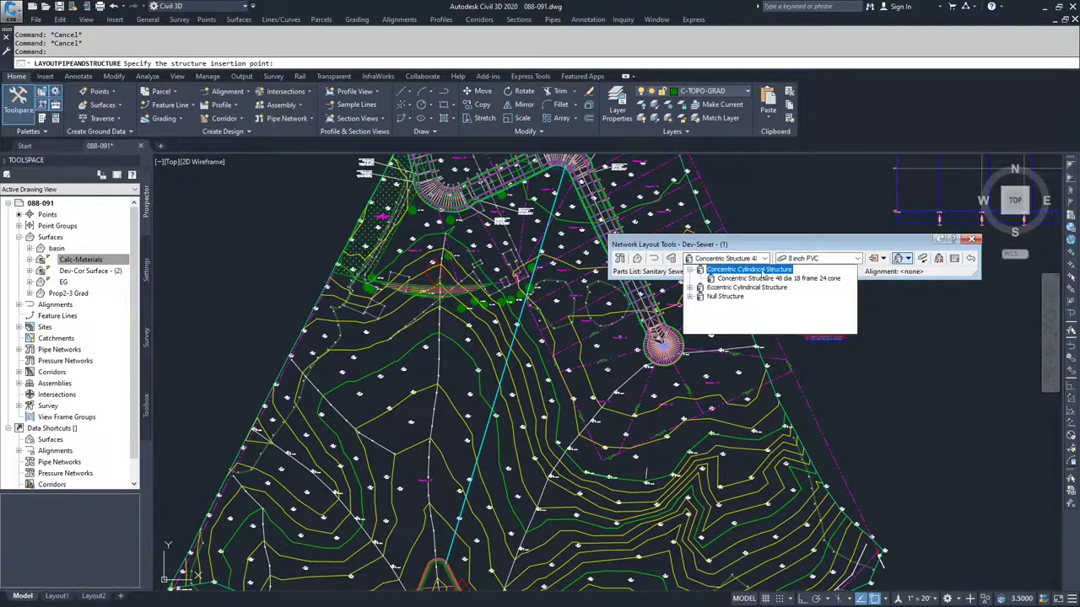
{"action": "left_click", "coordinate": [806, 279]}
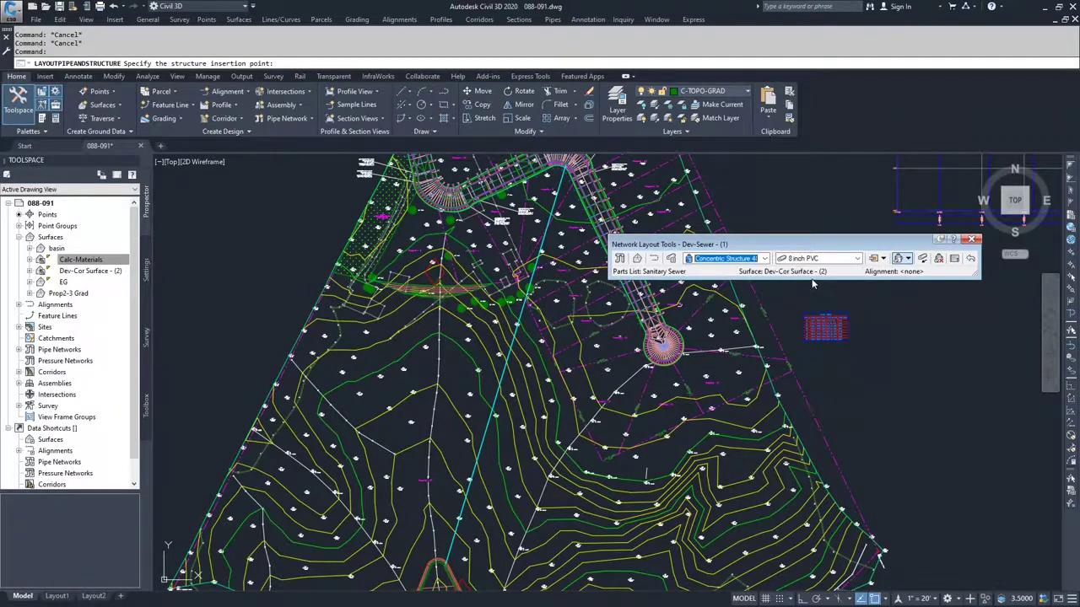
{"action": "left_click", "coordinate": [857, 259]}
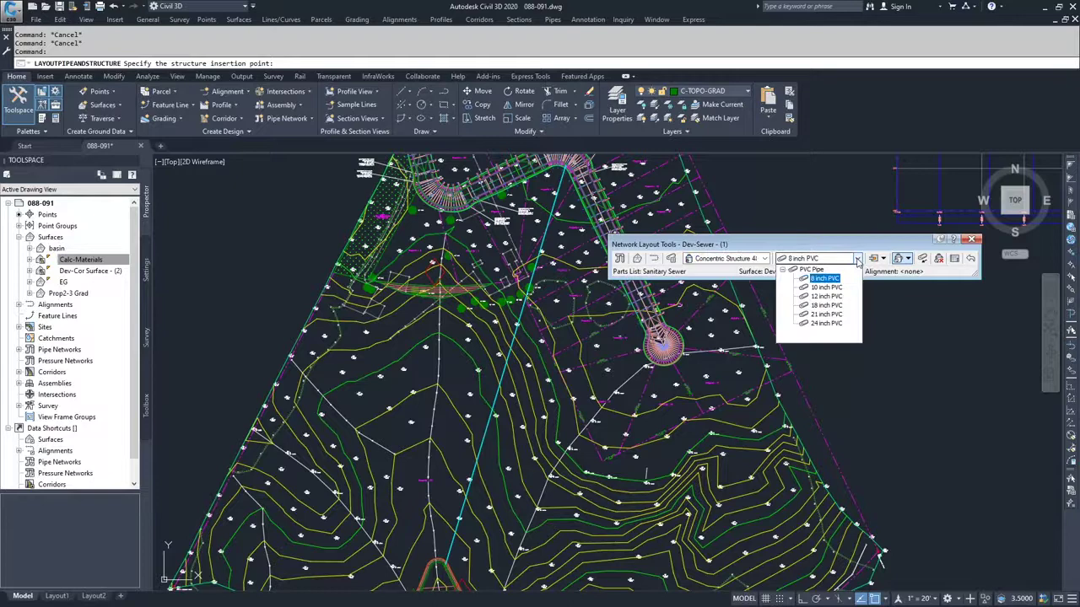
{"action": "left_click", "coordinate": [825, 297]}
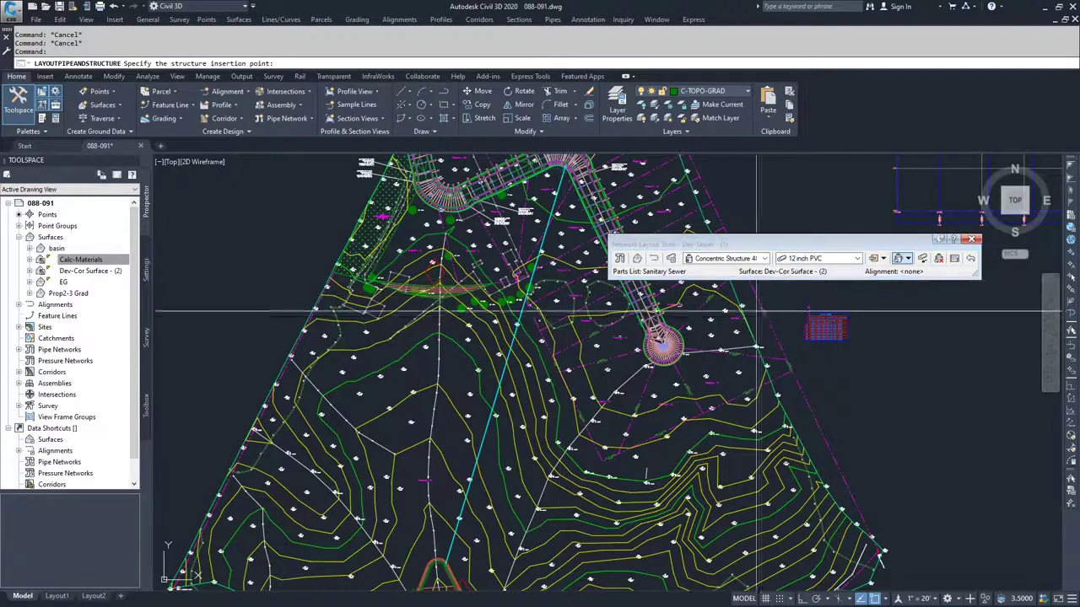
Step: Start laying out pipes and structures together, placing the first sewer structure at the centre of the cul-de-sac
{"action": "left_click", "coordinate": [908, 261]}
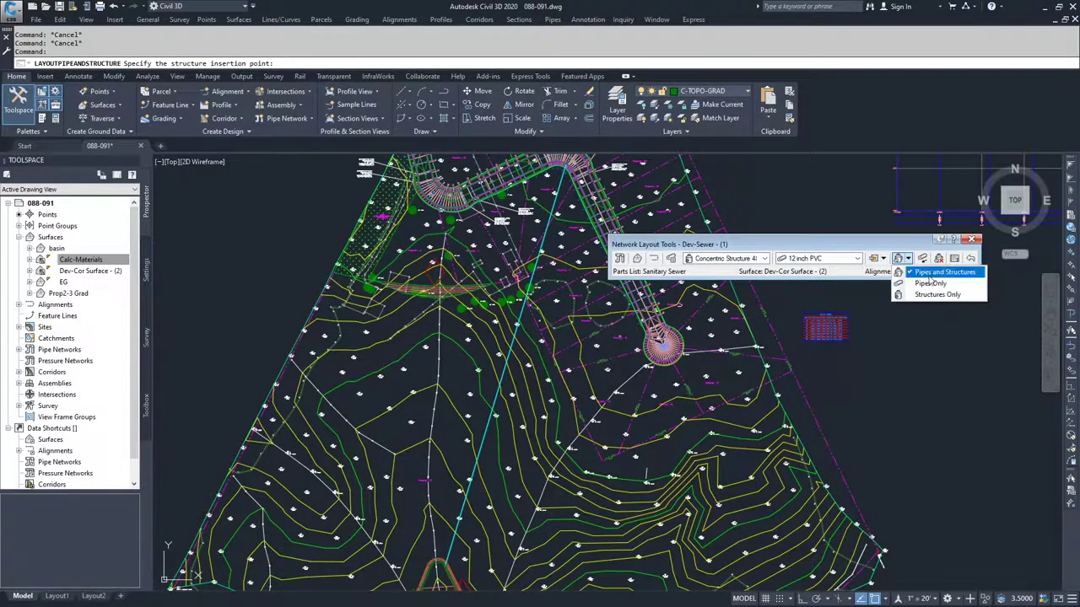
{"action": "left_click", "coordinate": [938, 272]}
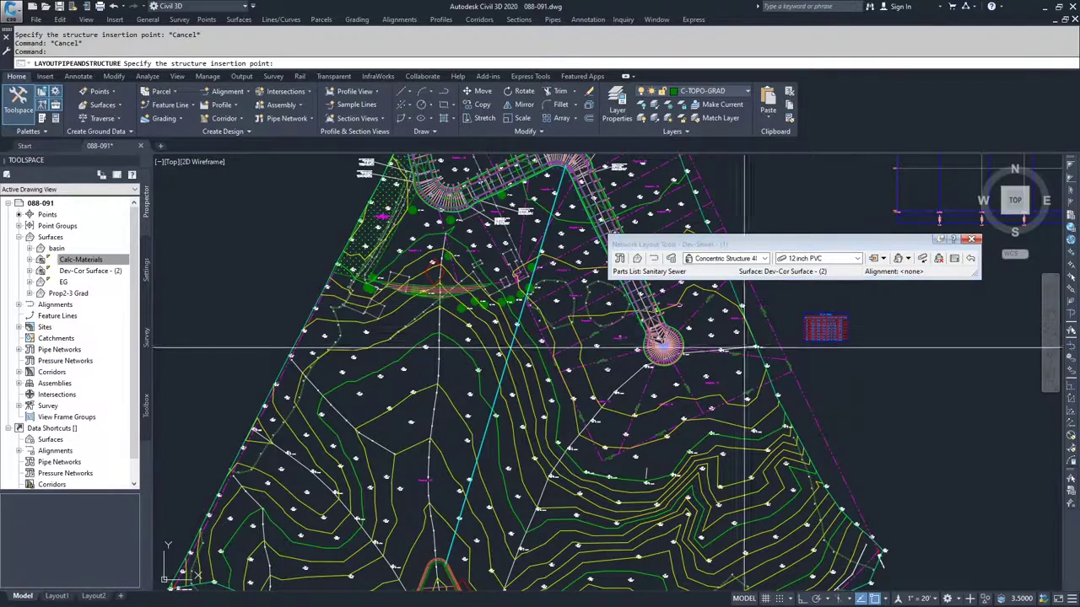
{"action": "scroll", "coordinate": [663, 344], "scroll_direction": "down", "scroll_amount": 5}
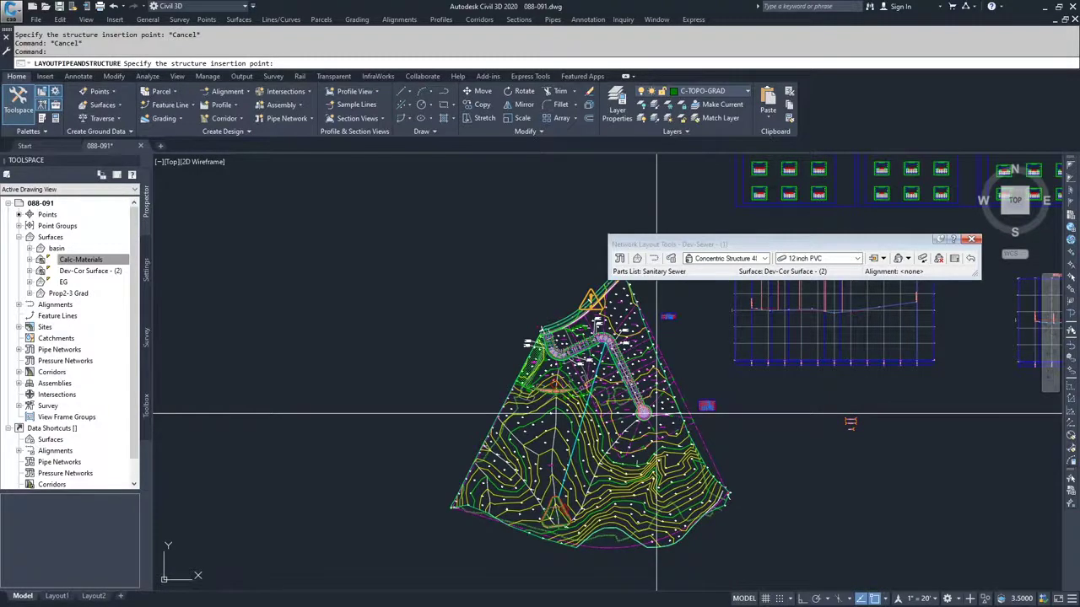
{"action": "mouse_move", "coordinate": [657, 414]}
{"action": "middle_mouse_down"}
{"action": "mouse_move", "coordinate": [602, 412]}
{"action": "mouse_move", "coordinate": [584, 428]}
{"action": "middle_mouse_up"}
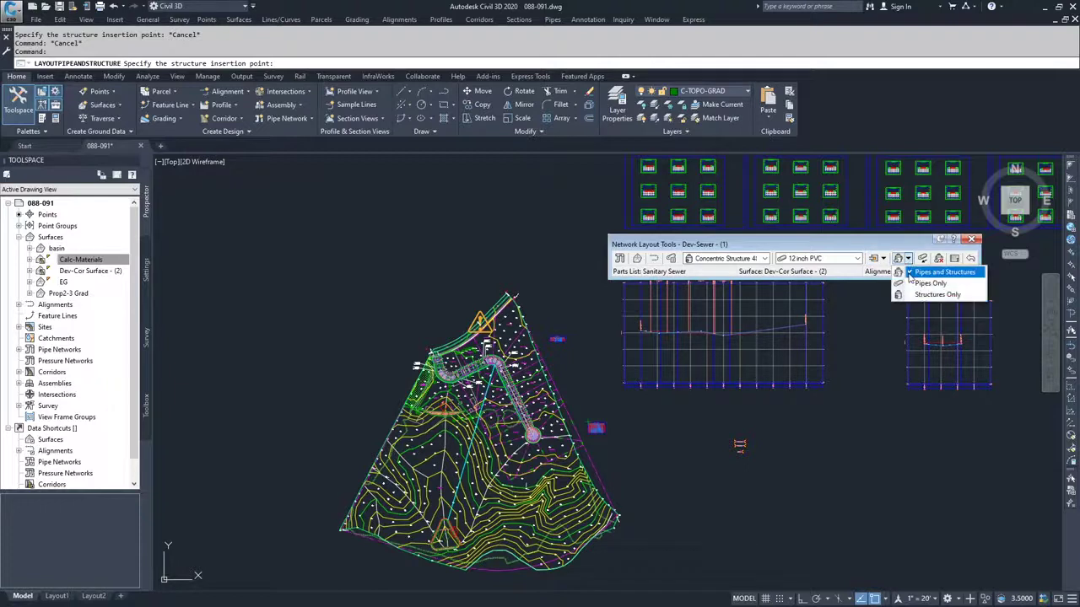
{"action": "left_click", "coordinate": [940, 272]}
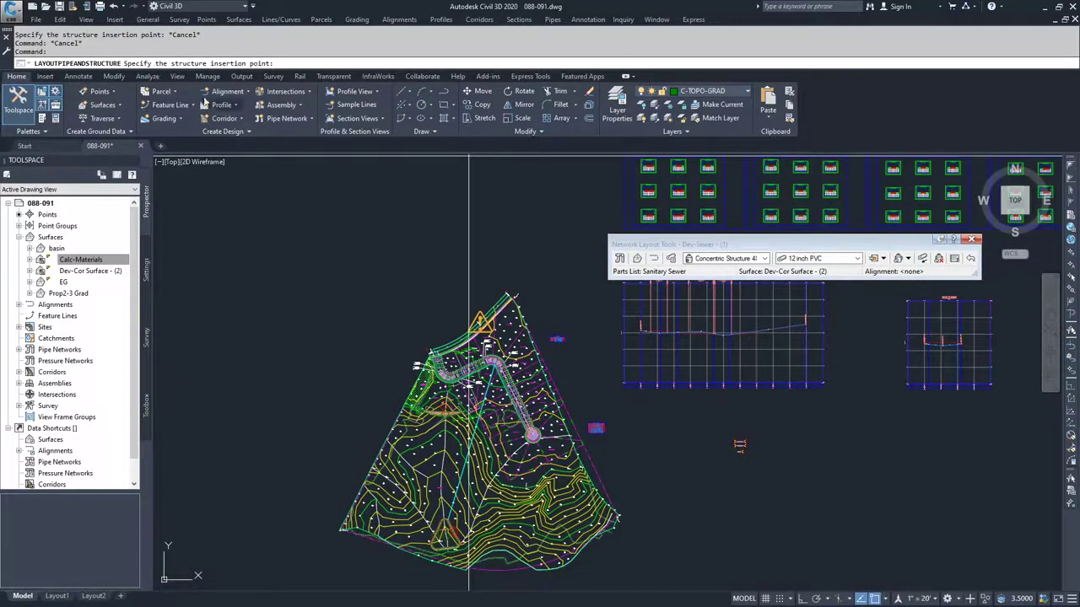
{"action": "scroll", "coordinate": [532, 434], "scroll_direction": "up", "scroll_amount": 6}
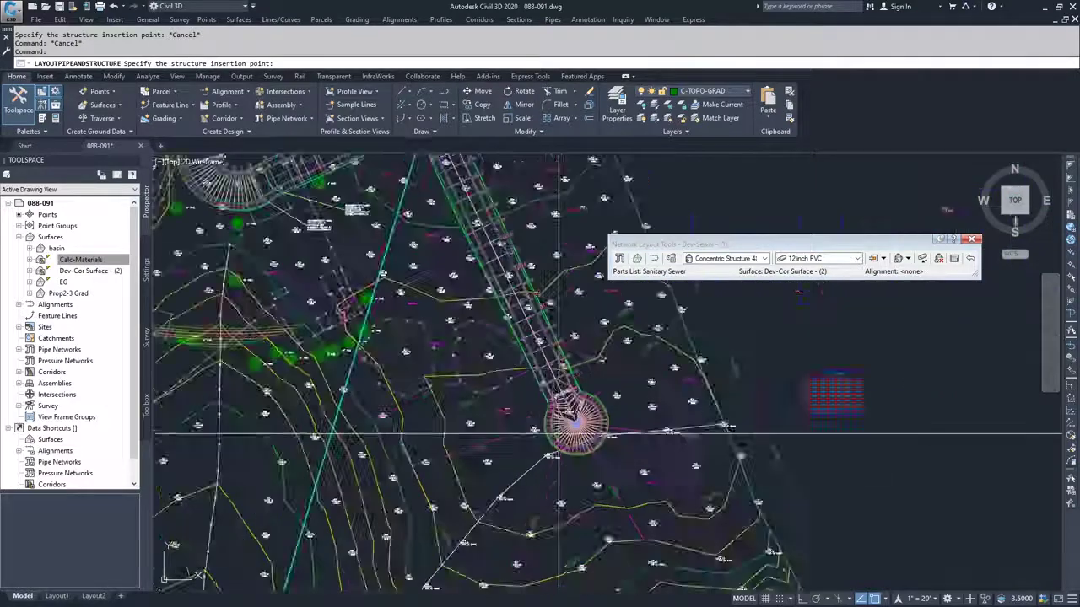
{"action": "scroll", "coordinate": [558, 434], "scroll_direction": "up", "scroll_amount": 8}
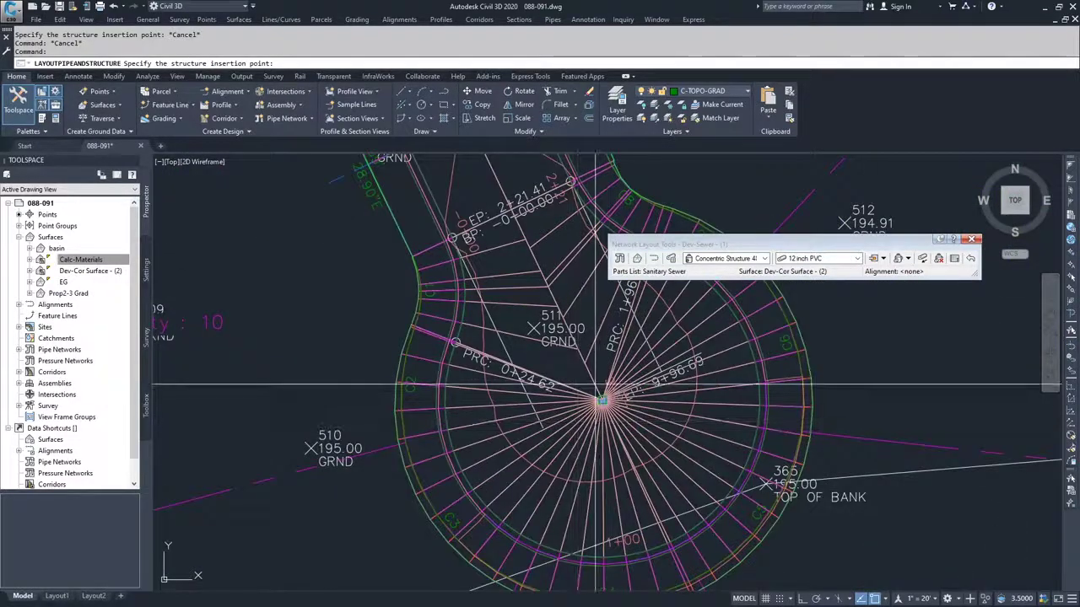
{"action": "left_click", "coordinate": [599, 398]}
Step: Run the sewer pipe to a second structure in the outer half of the road bend, between stations 4+75 and 5+00
{"action": "scroll", "coordinate": [557, 473], "scroll_direction": "down", "scroll_amount": 6}
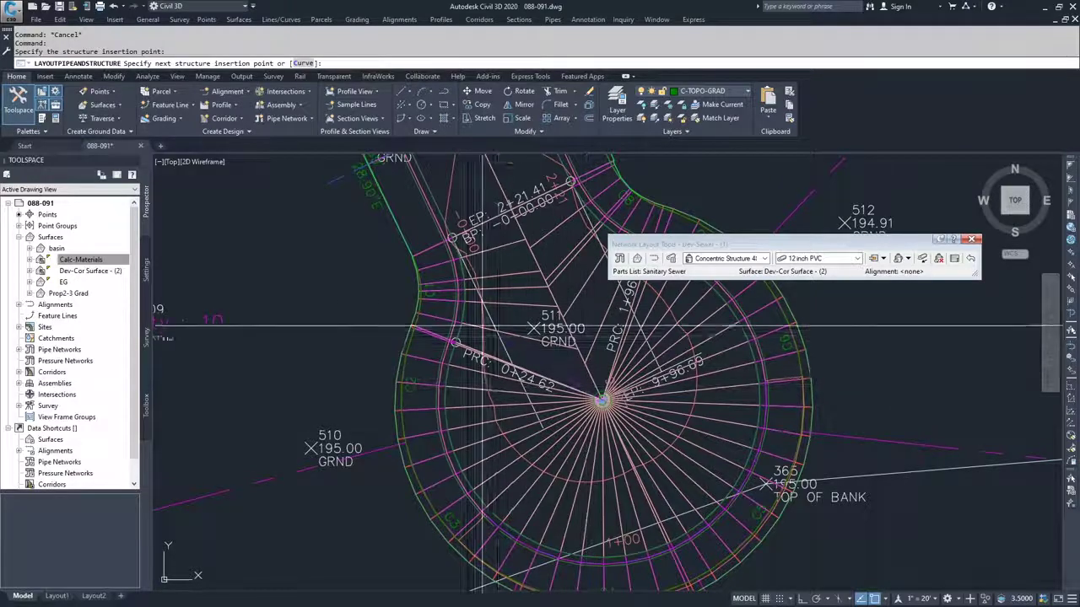
{"action": "scroll", "coordinate": [530, 417], "scroll_direction": "down", "scroll_amount": 3}
{"action": "mouse_move", "coordinate": [475, 285]}
{"action": "middle_mouse_down"}
{"action": "mouse_move", "coordinate": [524, 432]}
{"action": "mouse_move", "coordinate": [513, 422]}
{"action": "middle_mouse_up"}
{"action": "scroll", "coordinate": [390, 237], "scroll_direction": "up", "scroll_amount": 5}
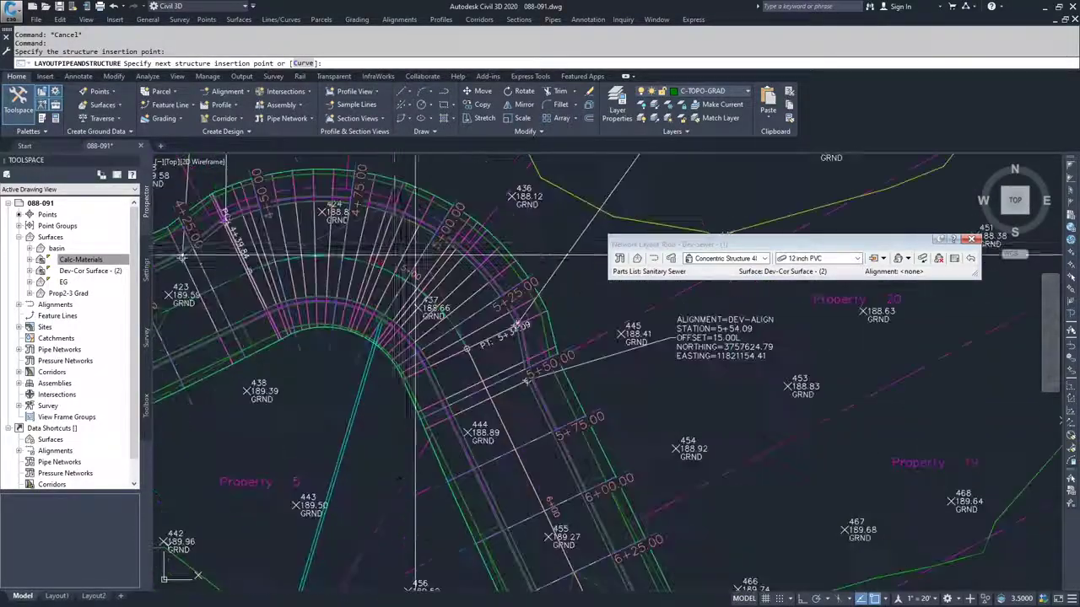
{"action": "scroll", "coordinate": [393, 241], "scroll_direction": "up", "scroll_amount": 3}
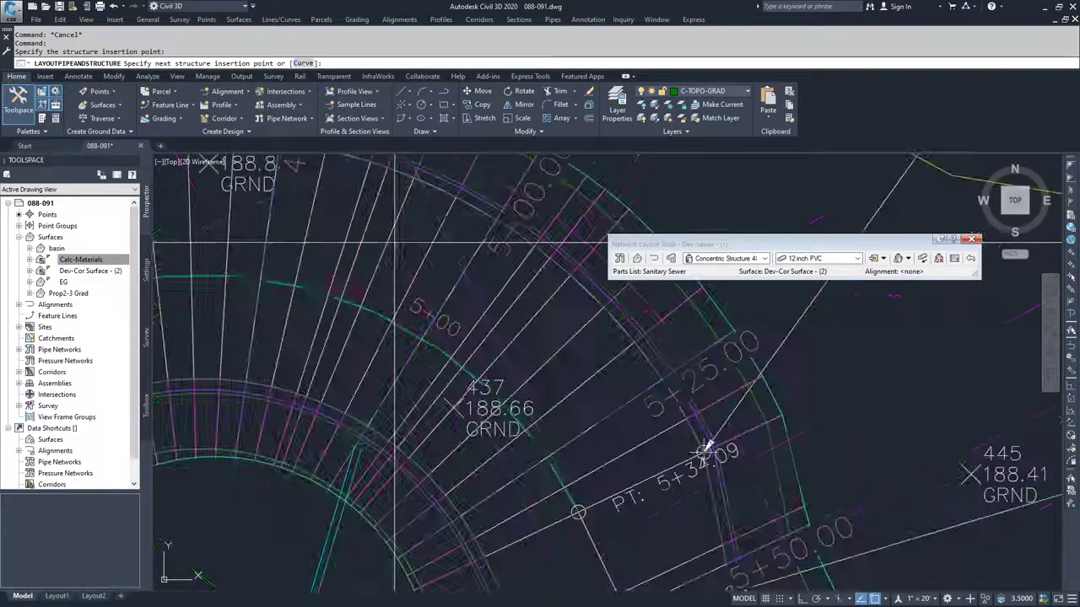
{"action": "scroll", "coordinate": [422, 269], "scroll_direction": "down", "scroll_amount": 4}
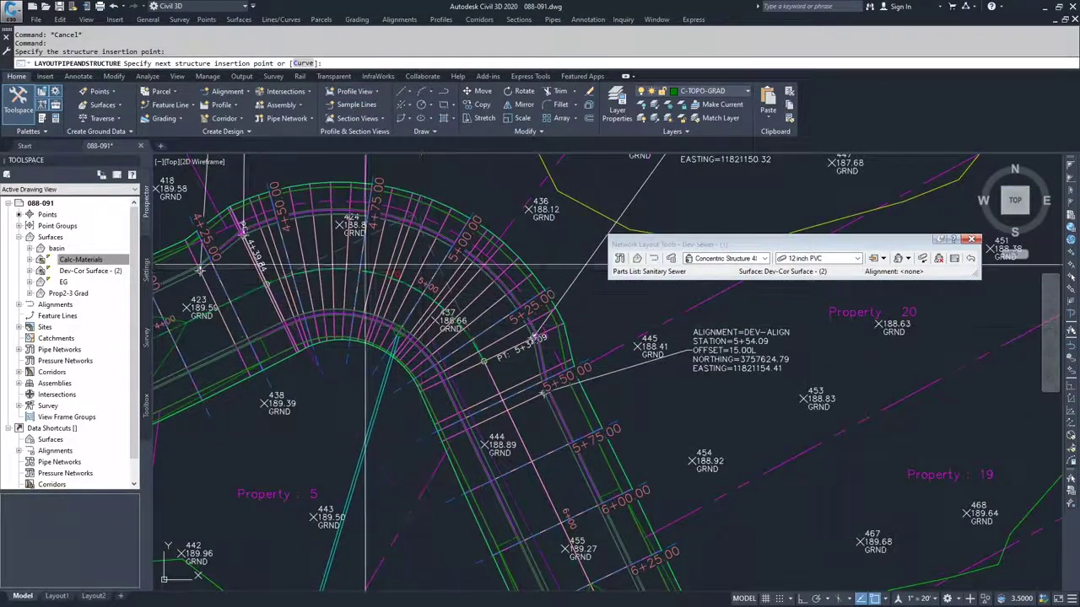
{"action": "scroll", "coordinate": [406, 245], "scroll_direction": "up", "scroll_amount": 3}
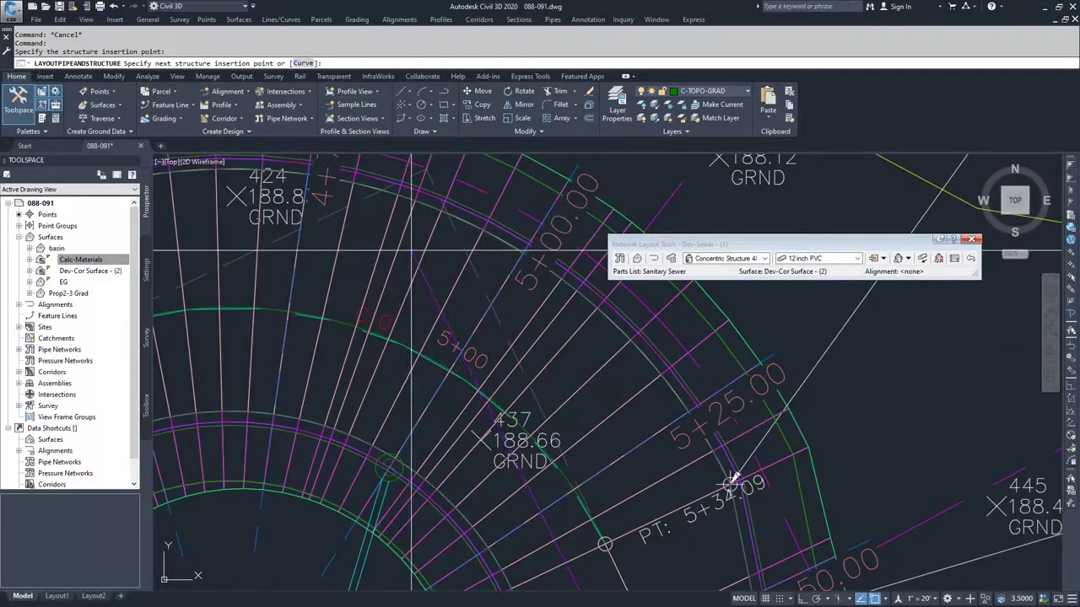
{"action": "left_click", "coordinate": [412, 252]}
Step: Continue the sewer pipe to a third structure in the outer half of the other road bend, near station 1+75
{"action": "scroll", "coordinate": [264, 295], "scroll_direction": "down", "scroll_amount": 4}
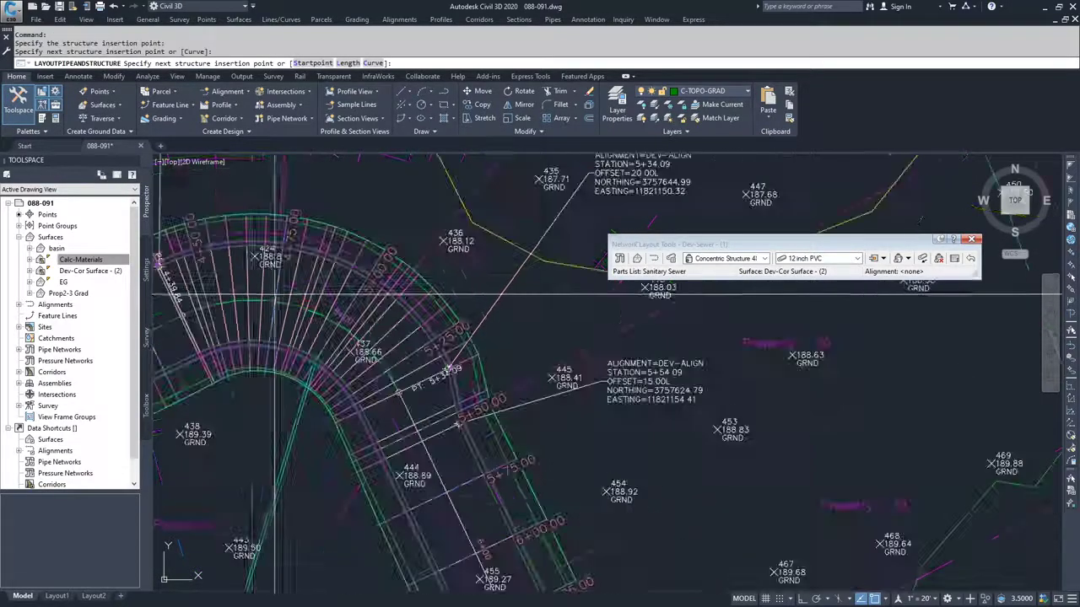
{"action": "middle_click_drag", "start_coordinate": [265, 295], "coordinate": [437, 253]}
{"action": "middle_click_drag", "start_coordinate": [239, 339], "coordinate": [416, 288]}
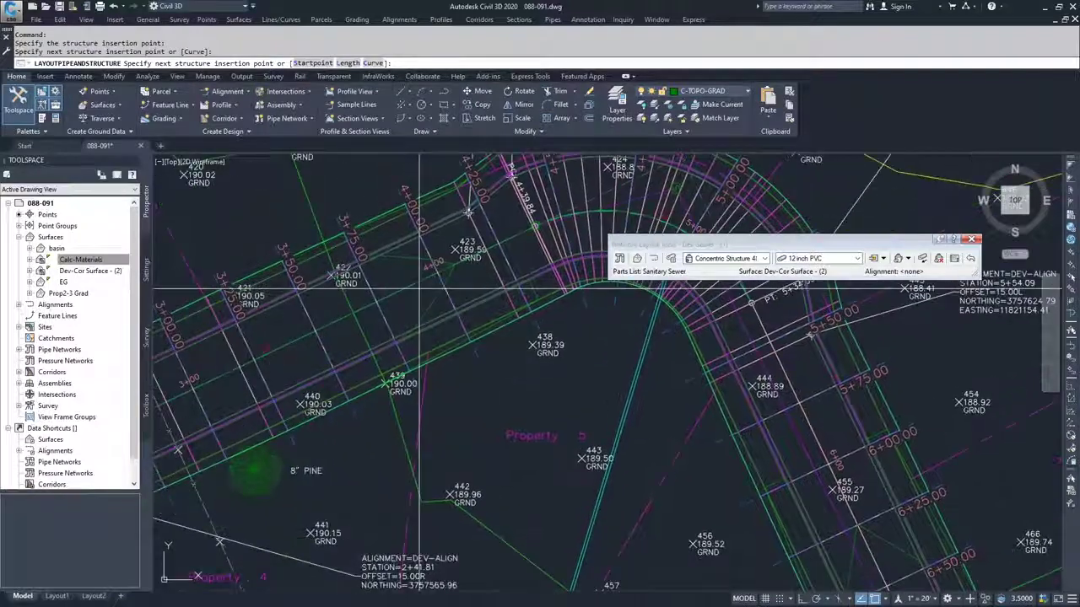
{"action": "scroll", "coordinate": [414, 294], "scroll_direction": "down", "scroll_amount": 2}
{"action": "middle_click_drag", "start_coordinate": [329, 323], "coordinate": [447, 292]}
{"action": "scroll", "coordinate": [434, 297], "scroll_direction": "down", "scroll_amount": 2}
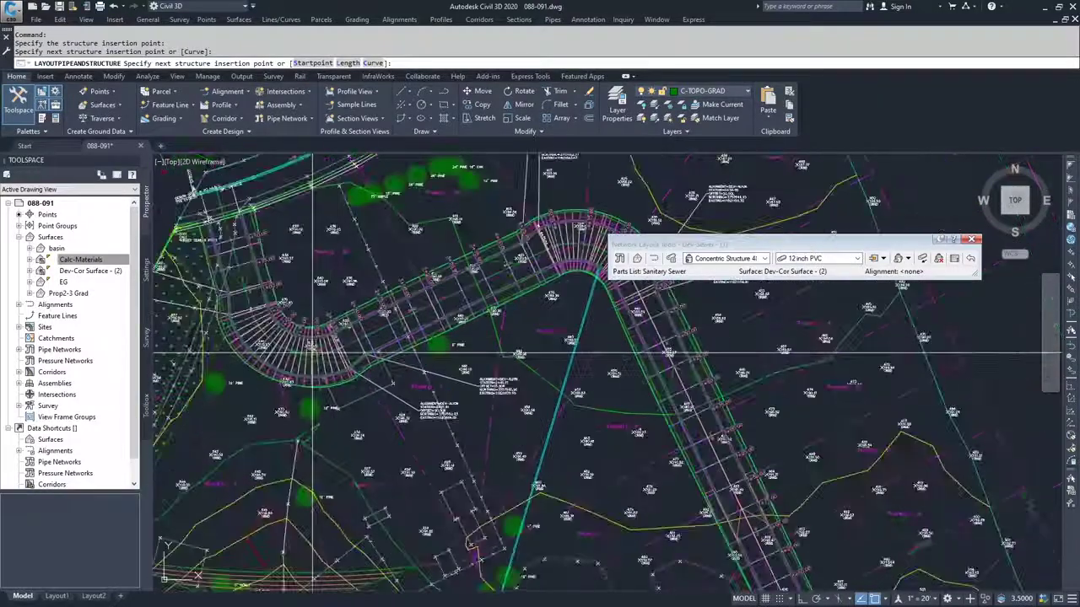
{"action": "scroll", "coordinate": [330, 350], "scroll_direction": "up", "scroll_amount": 2}
{"action": "scroll", "coordinate": [261, 377], "scroll_direction": "up", "scroll_amount": 4}
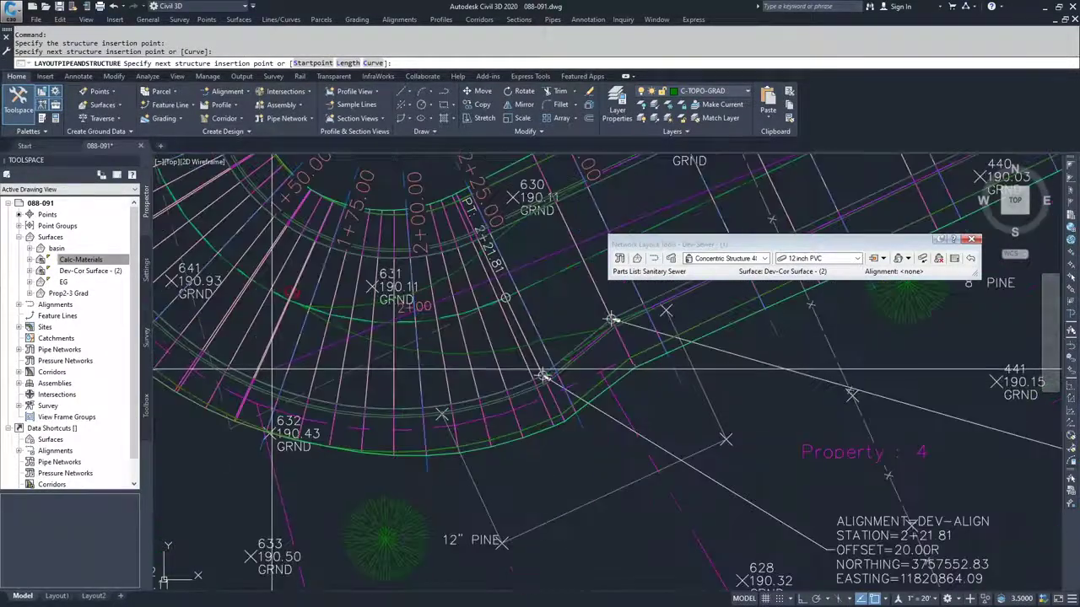
{"action": "left_click", "coordinate": [612, 319]}
Step: Run the sewer pipe to a last structure beside the road's beginning point 0+00.00, end the layout and close the layout tools
{"action": "middle_click_drag", "start_coordinate": [227, 309], "coordinate": [285, 428]}
{"action": "scroll", "coordinate": [286, 428], "scroll_direction": "down", "scroll_amount": 4}
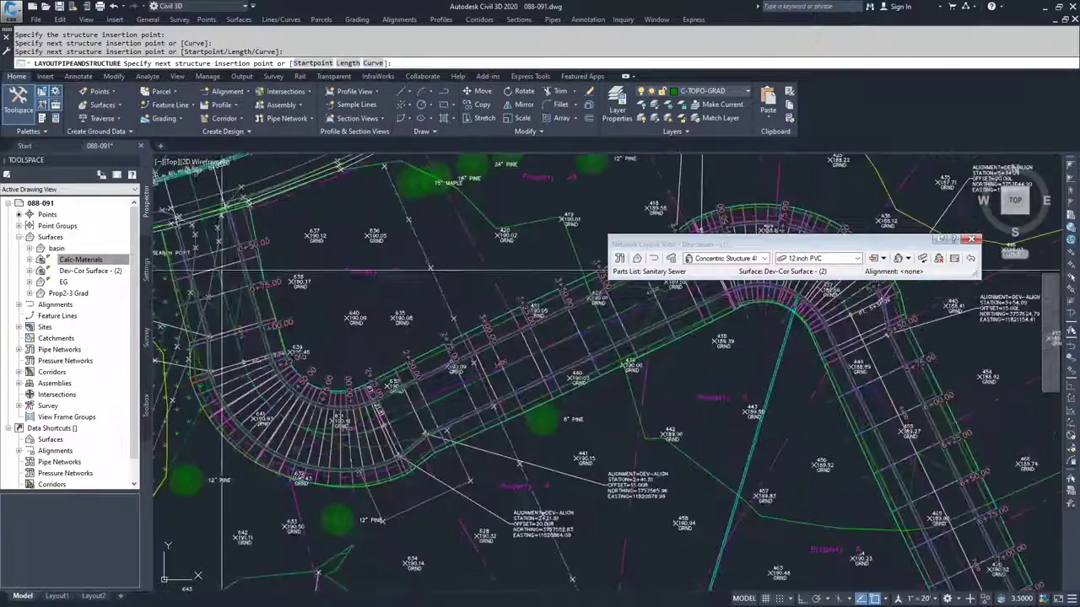
{"action": "middle_click_drag", "start_coordinate": [226, 215], "coordinate": [231, 297]}
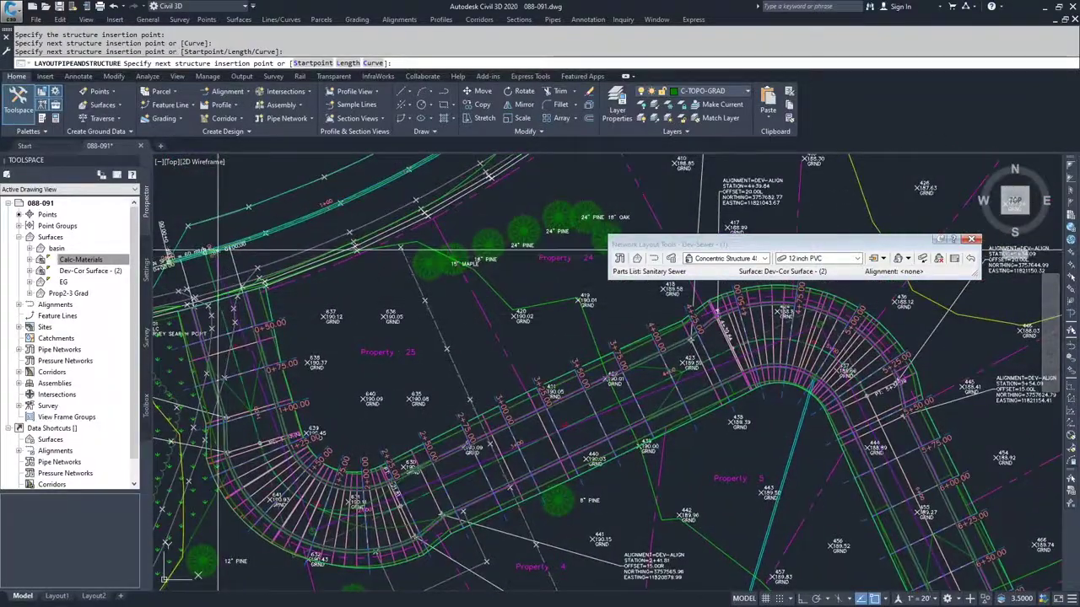
{"action": "scroll", "coordinate": [226, 267], "scroll_direction": "up", "scroll_amount": 5}
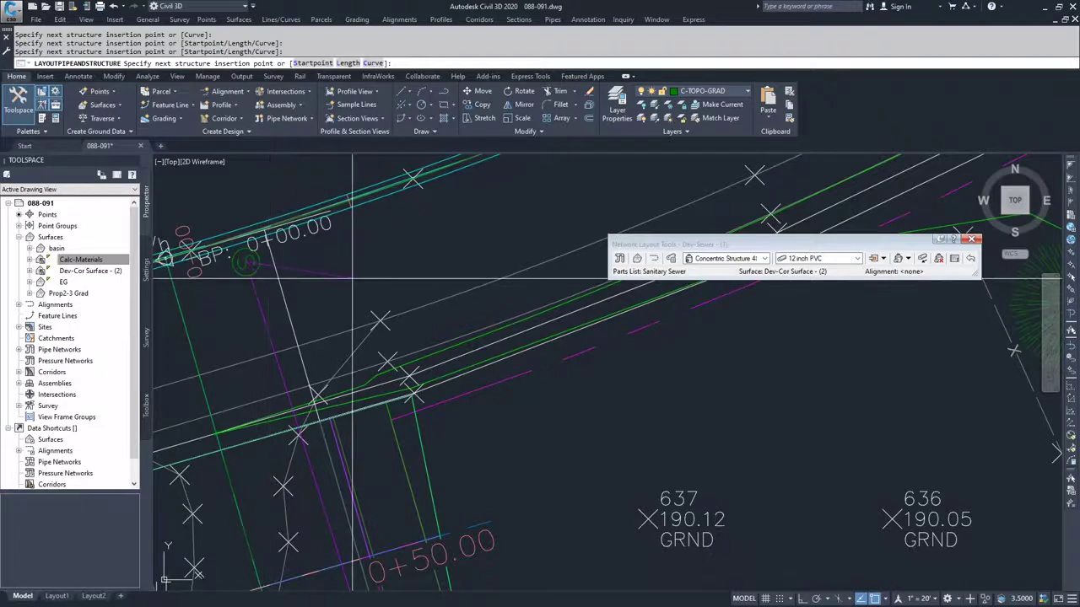
{"action": "key", "text": "Return"}
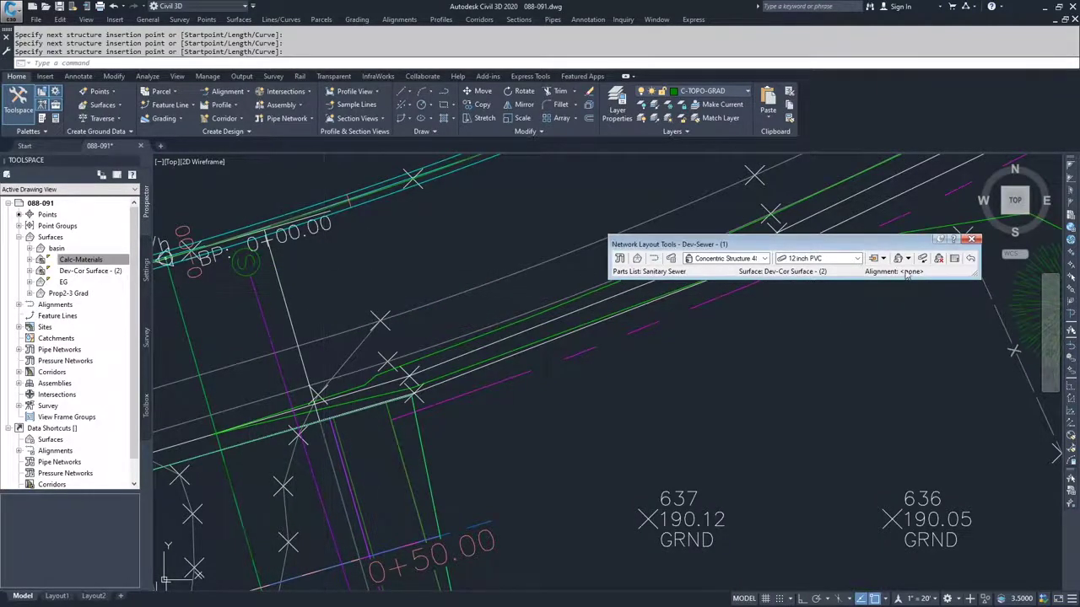
{"action": "left_click", "coordinate": [971, 240]}
Step: List the drawing's pipe networks, select Network - (1), and examine the site along the existing road
{"action": "scroll", "coordinate": [524, 382], "scroll_direction": "down", "scroll_amount": 2}
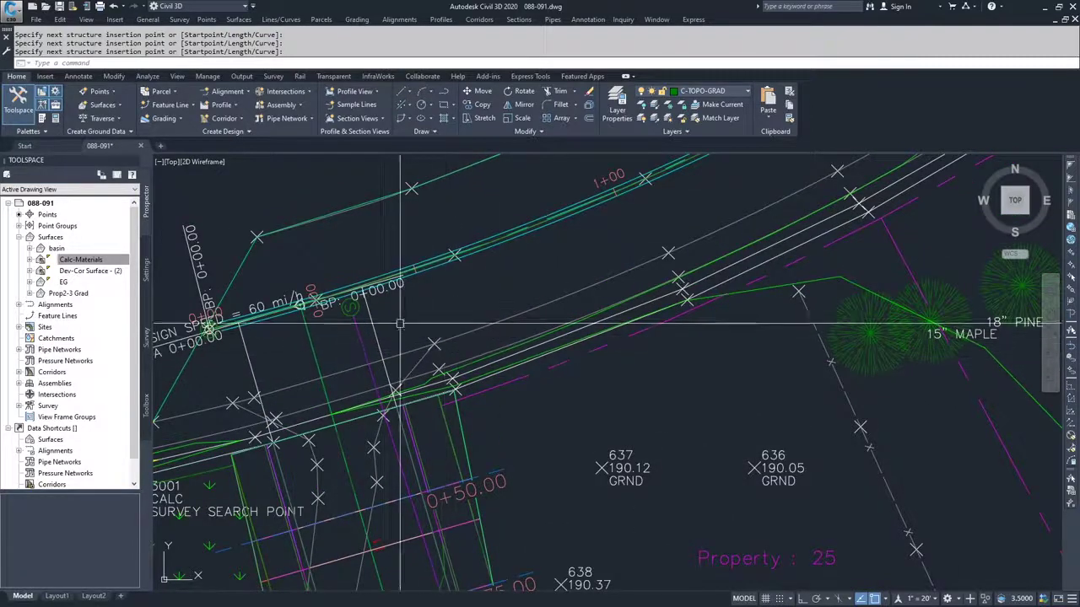
{"action": "scroll", "coordinate": [355, 307], "scroll_direction": "down", "scroll_amount": 3}
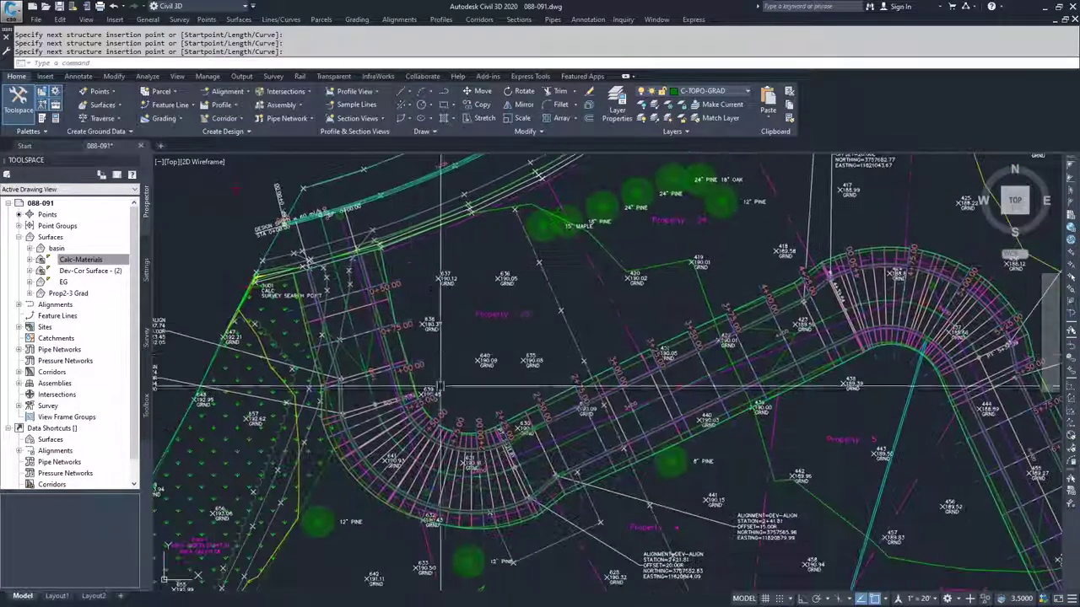
{"action": "middle_click_drag", "start_coordinate": [761, 332], "coordinate": [495, 323]}
{"action": "scroll", "coordinate": [496, 322], "scroll_direction": "down", "scroll_amount": 2}
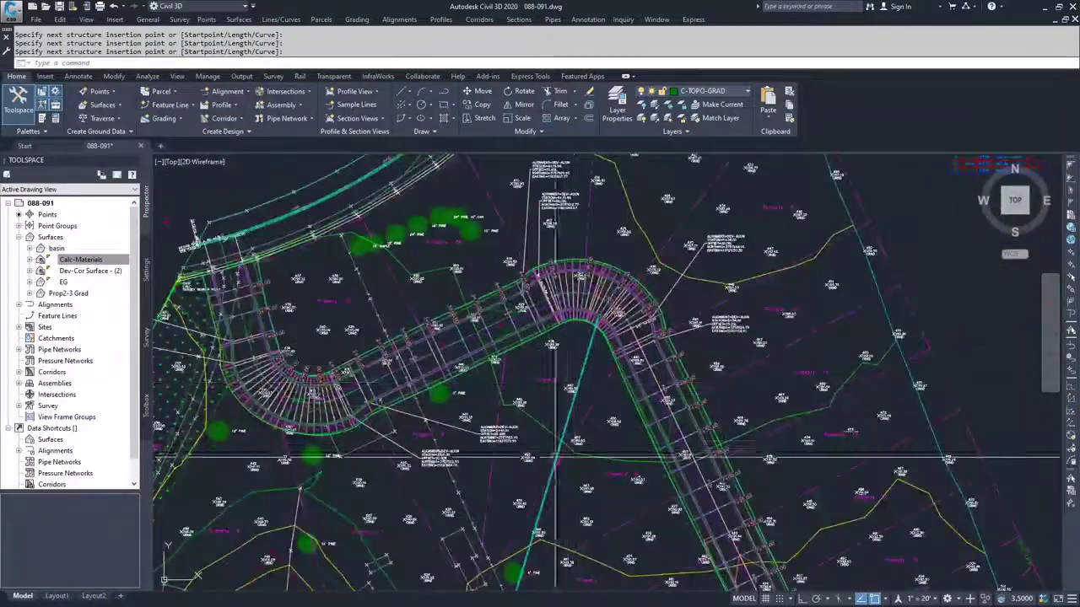
{"action": "left_click", "coordinate": [95, 261]}
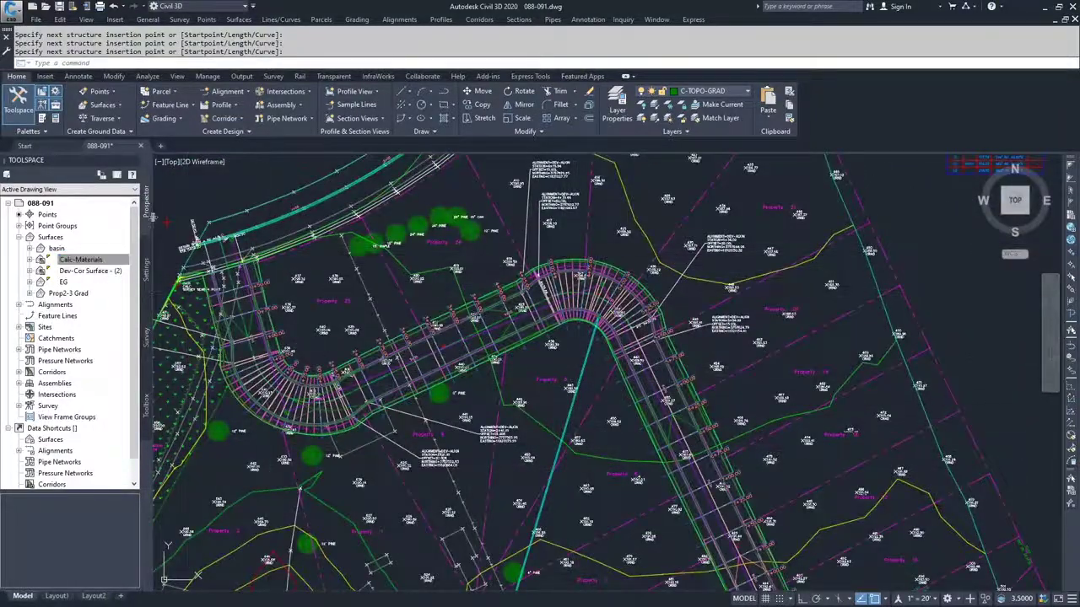
{"action": "left_click", "coordinate": [20, 238]}
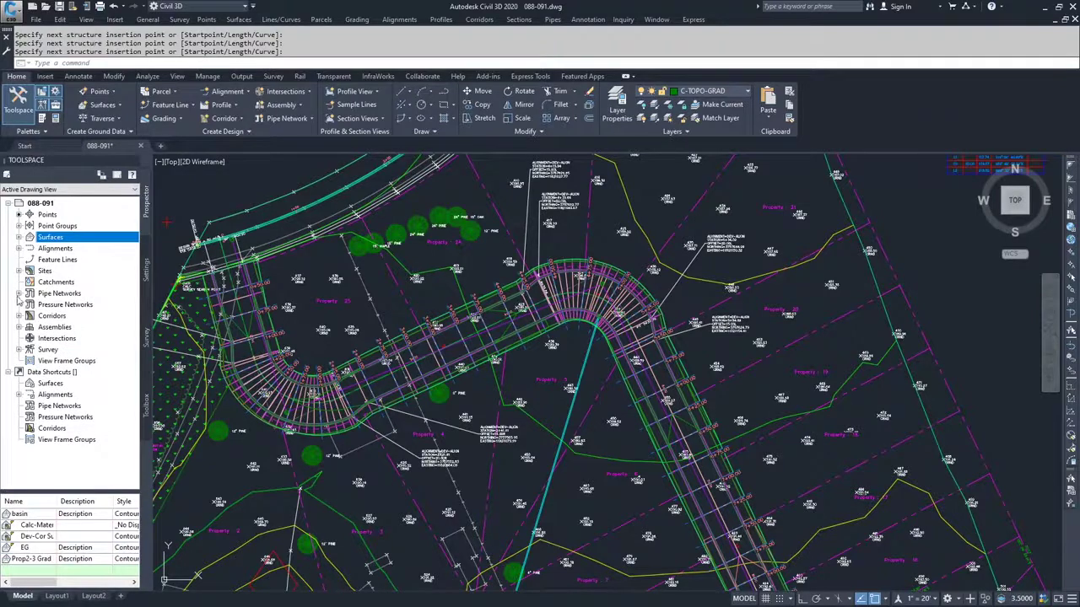
{"action": "left_click", "coordinate": [20, 293]}
{"action": "left_click", "coordinate": [31, 304]}
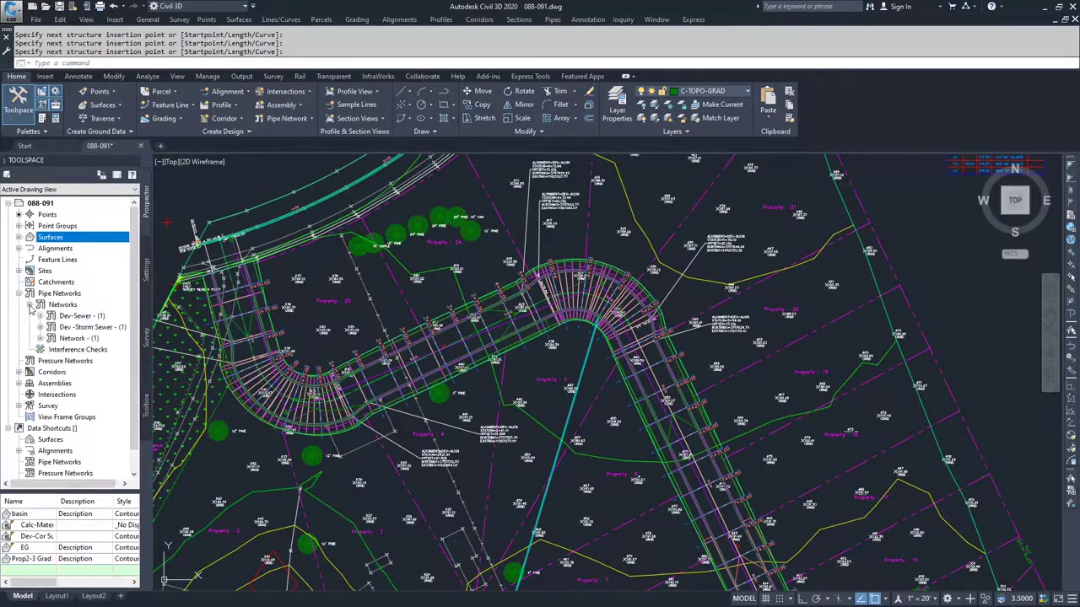
{"action": "left_click", "coordinate": [76, 316]}
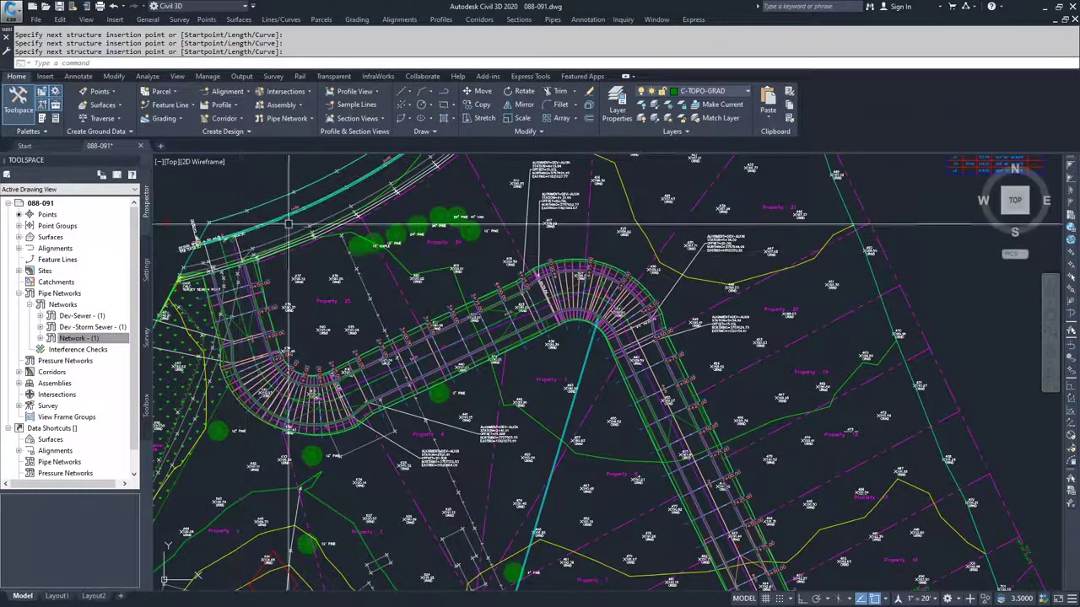
{"action": "middle_click_drag", "start_coordinate": [294, 222], "coordinate": [270, 332]}
{"action": "middle_click_drag", "start_coordinate": [357, 261], "coordinate": [238, 385]}
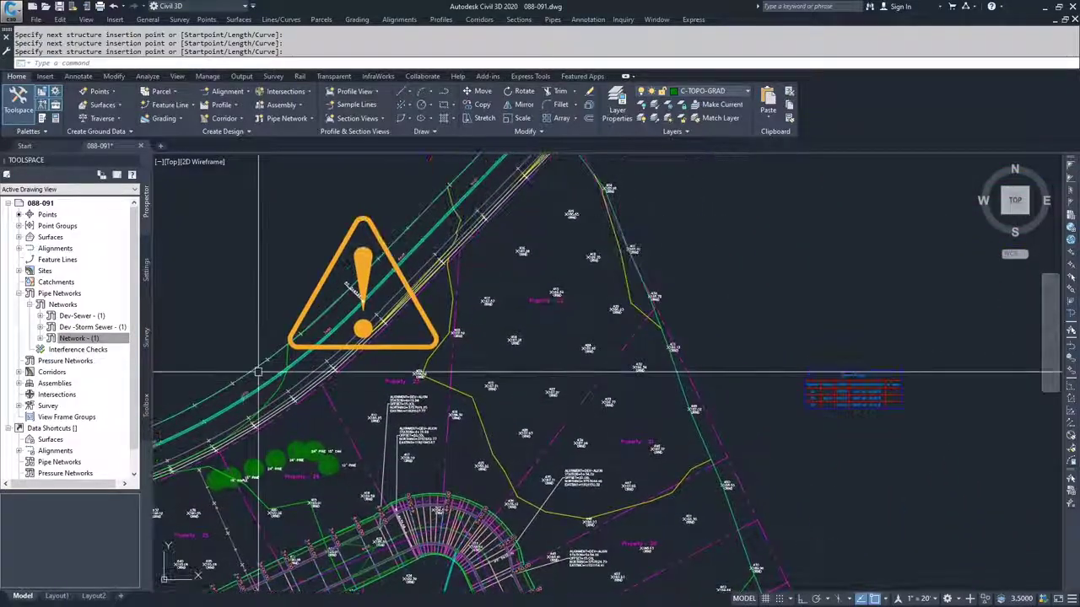